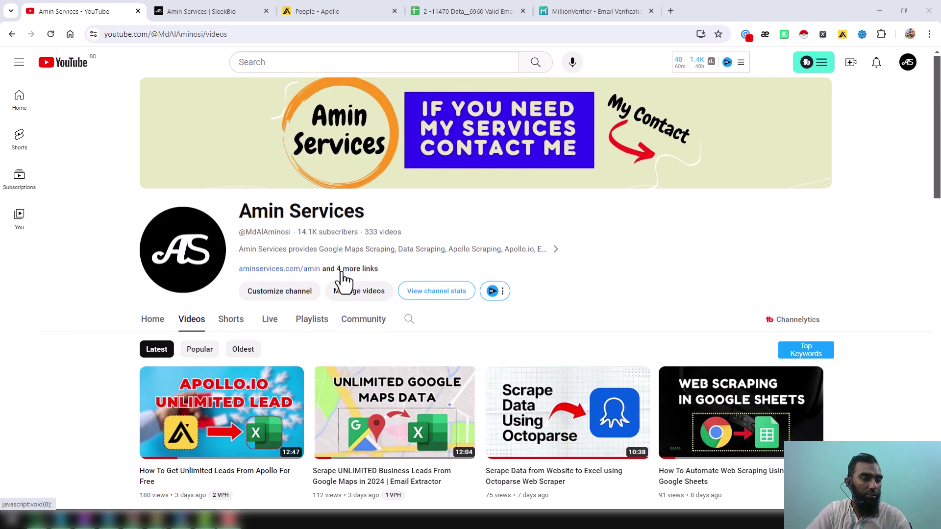
# - Look over the Amin Services YouTube channel, switch to its SleekBio page, and examine the contact links and the email verification and Apollo offers
pyautogui.scroll(-2, 279, 306)
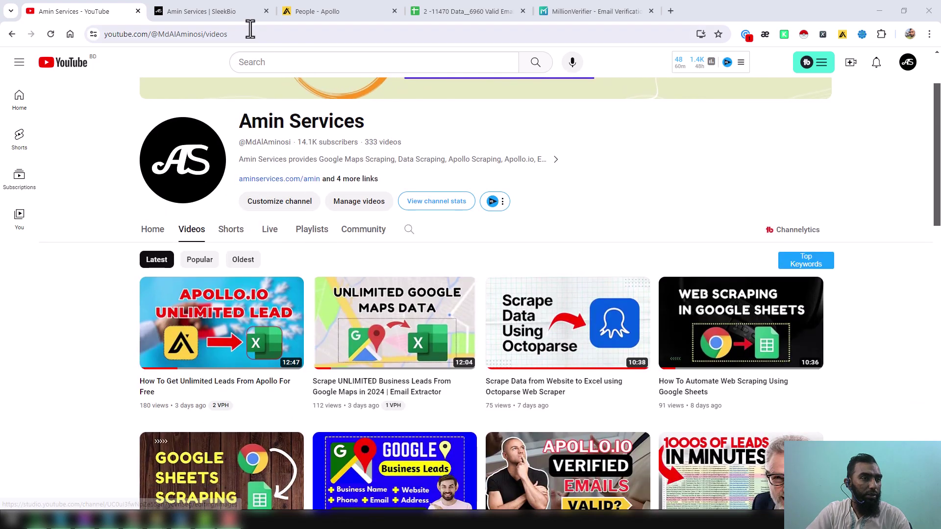
pyautogui.click(234, 19)
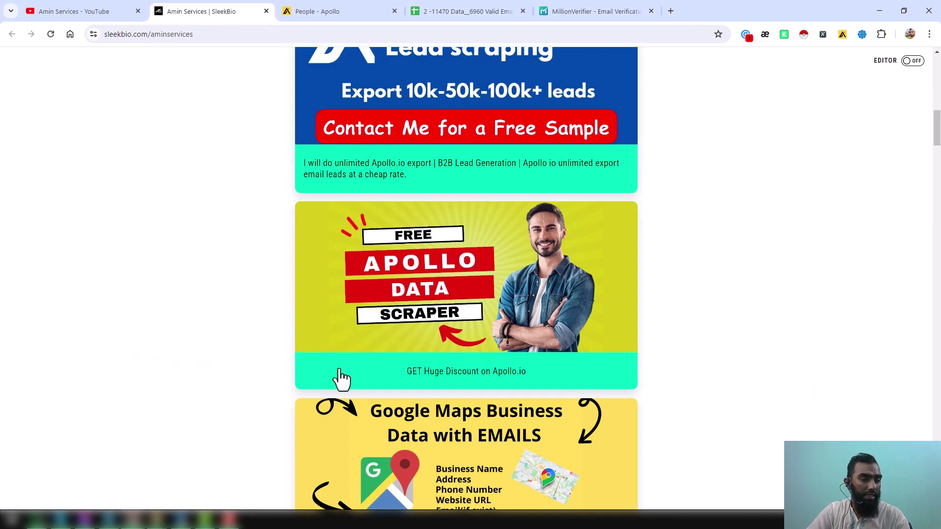
pyautogui.scroll(7, 341, 340)
pyautogui.scroll(3, 341, 340)
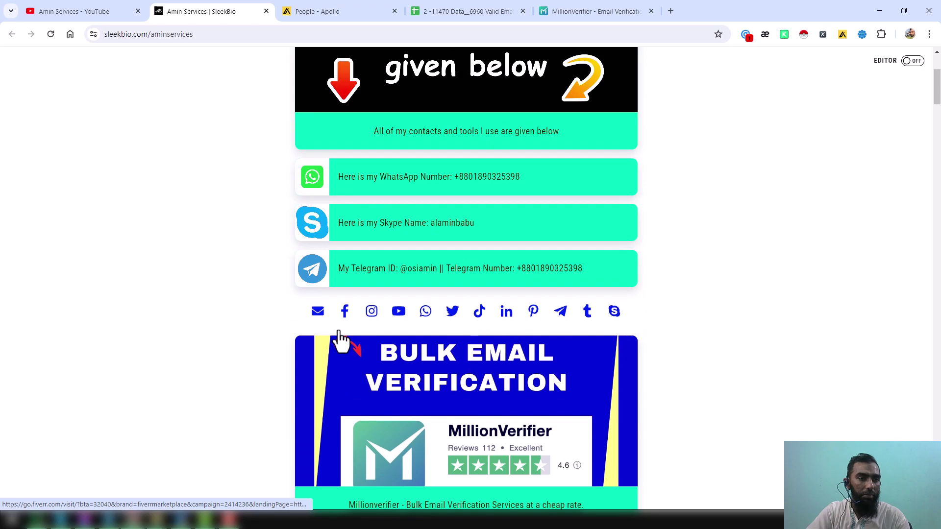
pyautogui.scroll(-3, 338, 336)
pyautogui.scroll(6, 328, 341)
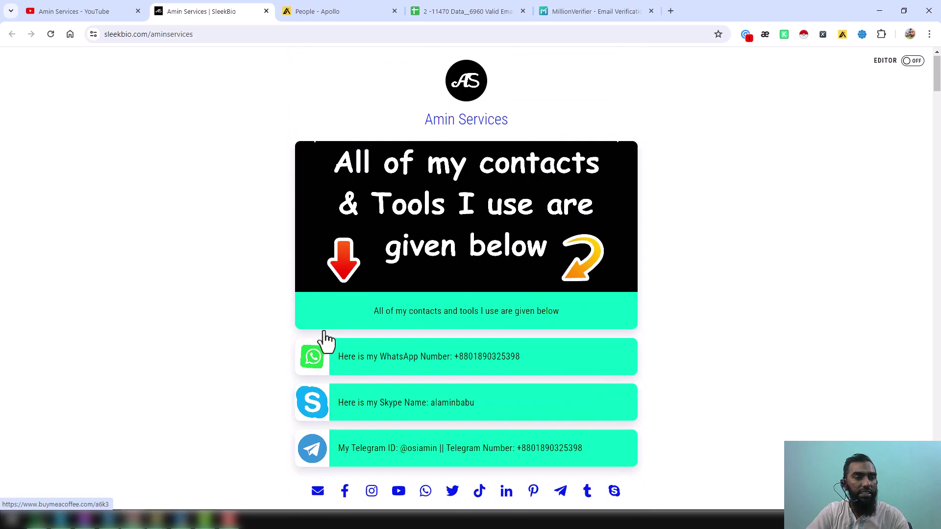
pyautogui.scroll(-6, 425, 284)
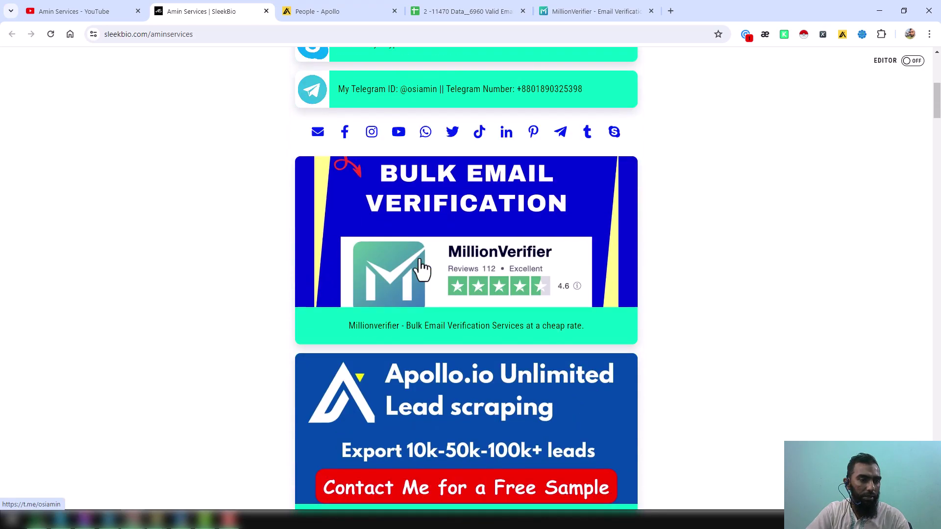
pyautogui.scroll(-9, 420, 267)
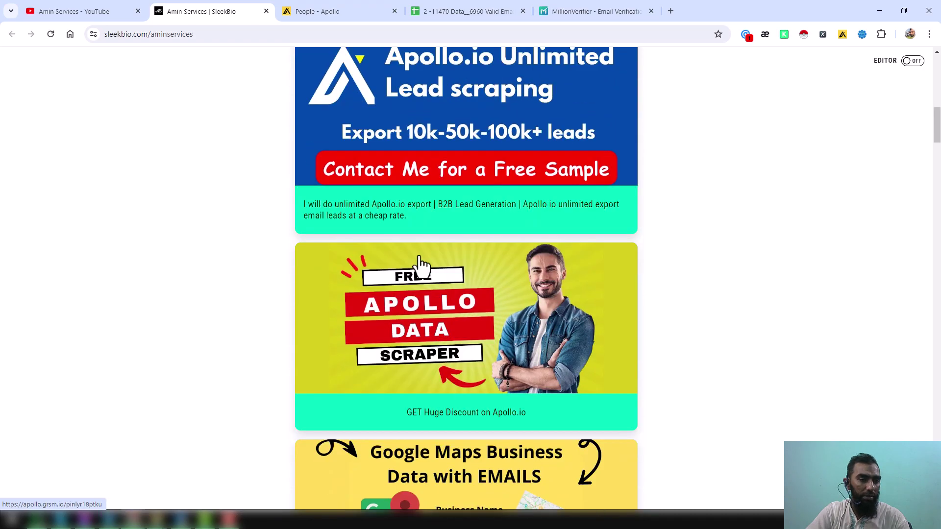
pyautogui.scroll(3, 420, 267)
pyautogui.scroll(5, 421, 264)
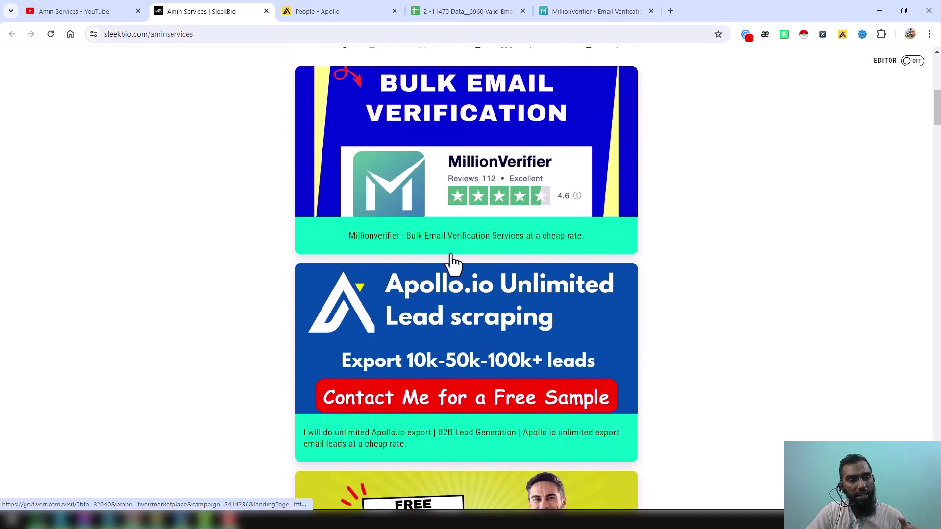
pyautogui.scroll(5, 450, 262)
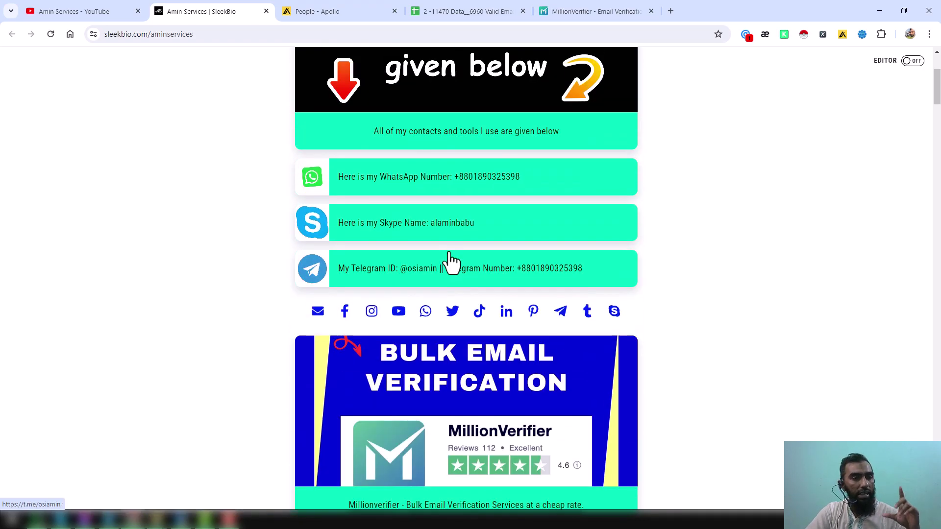
pyautogui.scroll(-3, 451, 263)
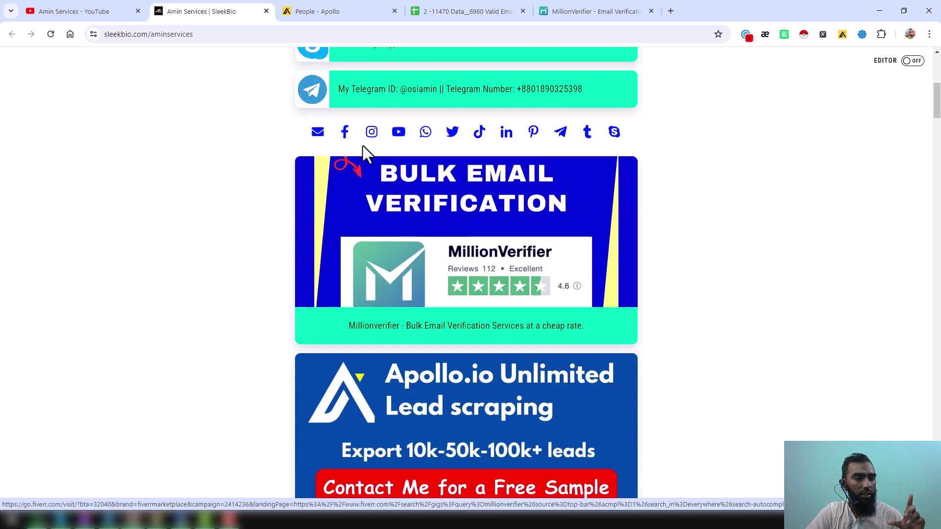
pyautogui.scroll(-3, 406, 253)
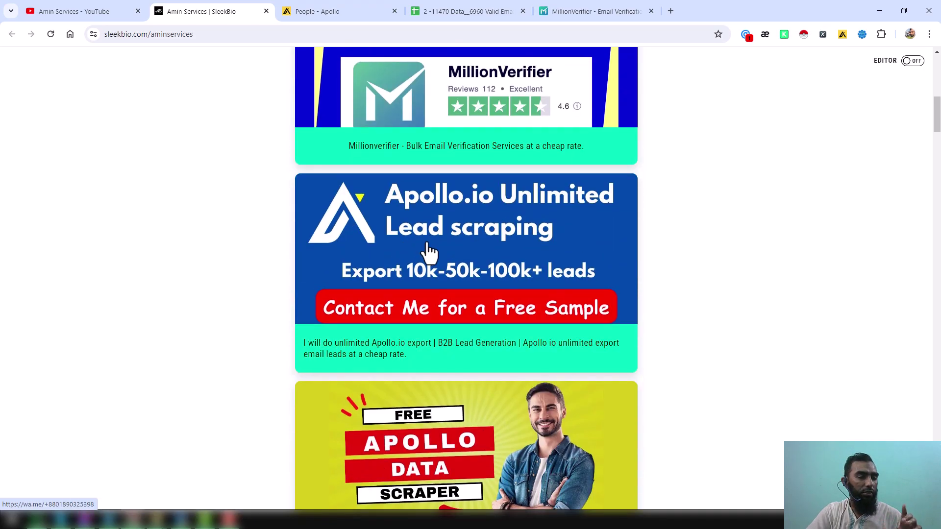
pyautogui.scroll(-2, 500, 237)
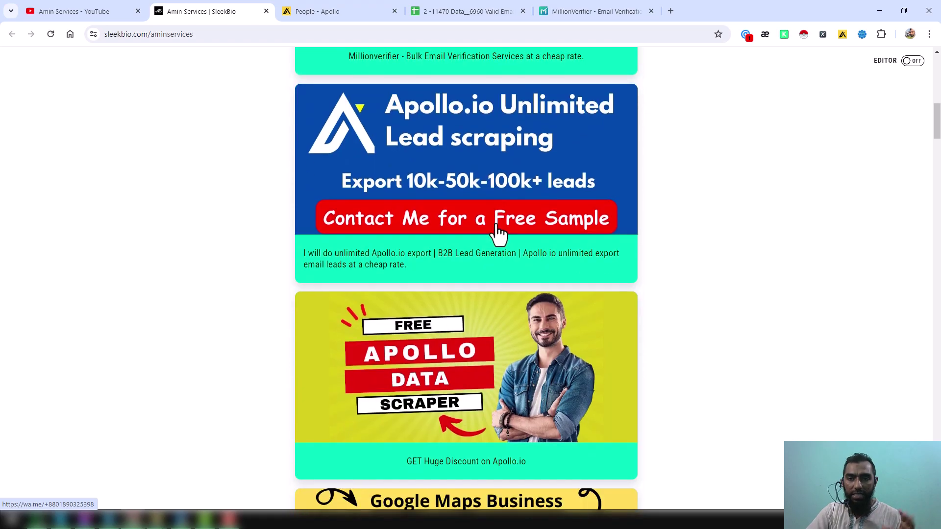
pyautogui.scroll(-3, 499, 234)
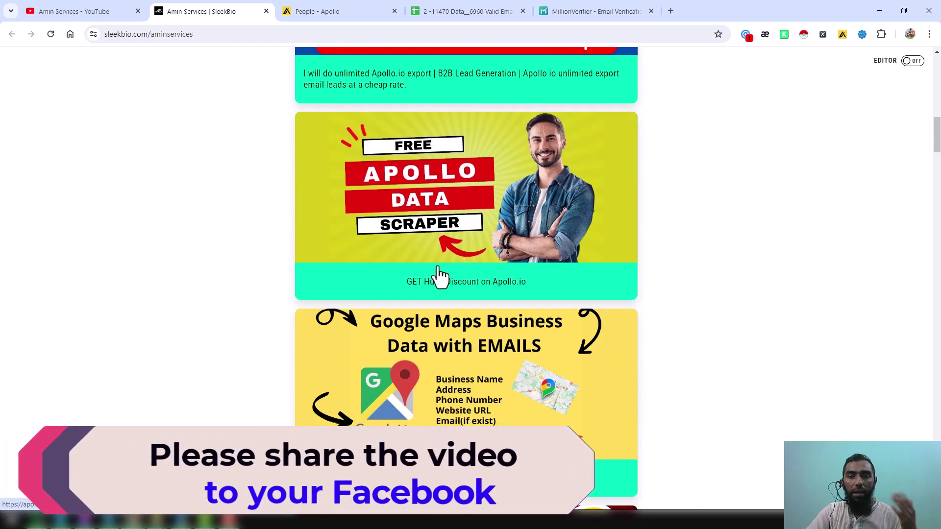
# - Switch to the Apollo people search, filter it by Verified email status, and show the total results
pyautogui.click(356, 11)
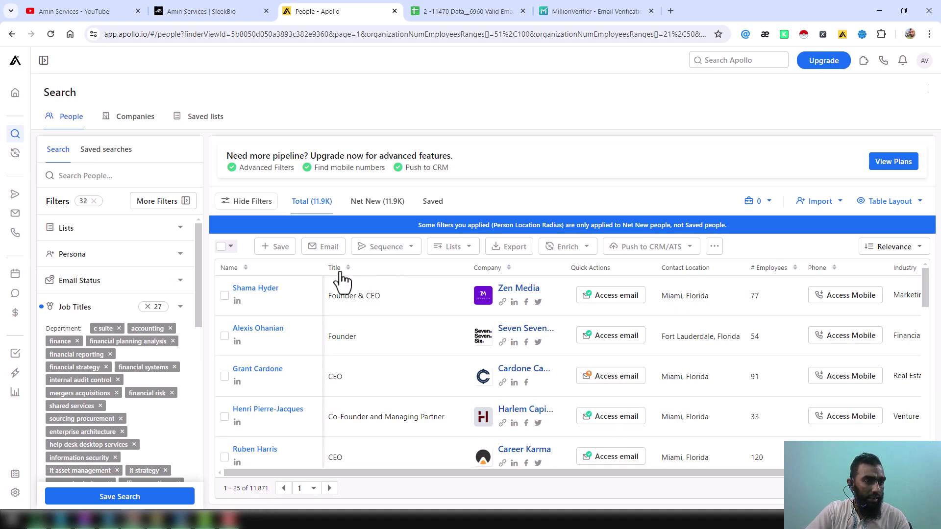
pyautogui.click(180, 284)
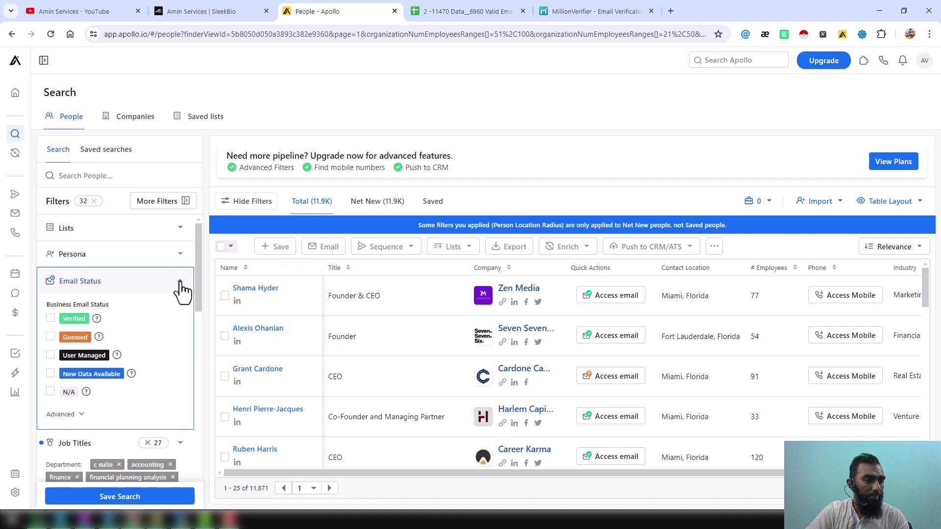
pyautogui.click(50, 318)
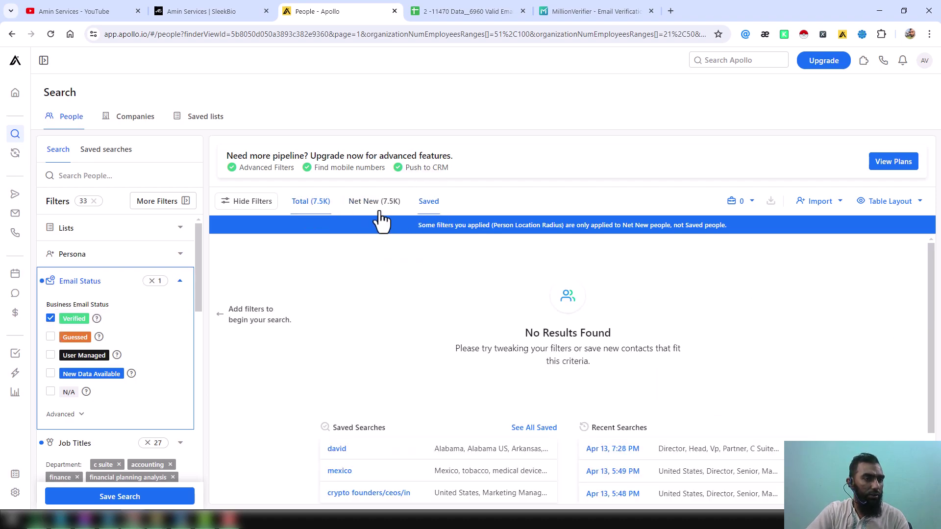
pyautogui.click(318, 202)
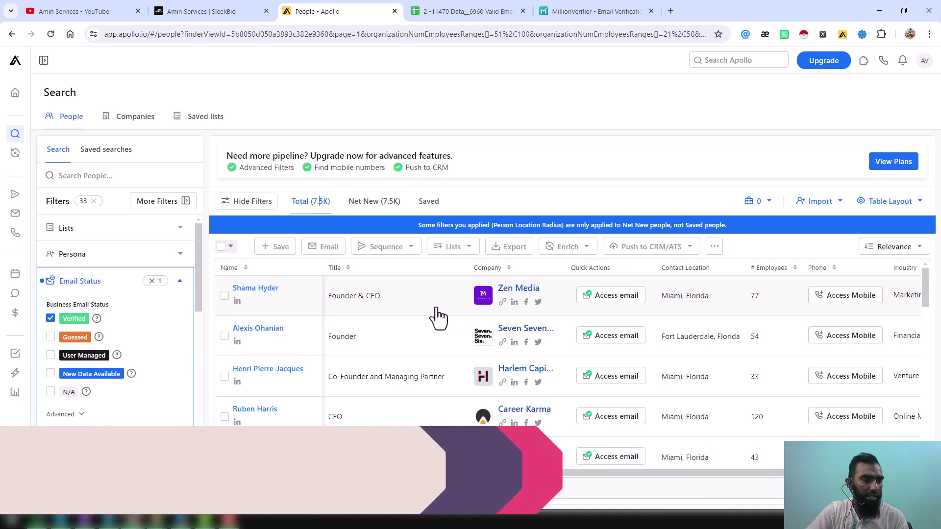
# - Remove the Verified email status filter from the people search and collapse that filter section
pyautogui.click(50, 319)
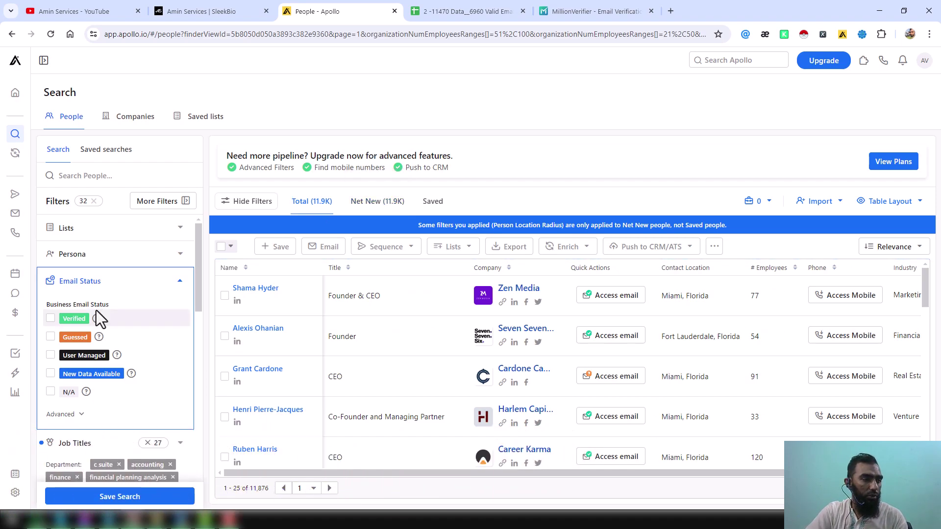
pyautogui.click(179, 284)
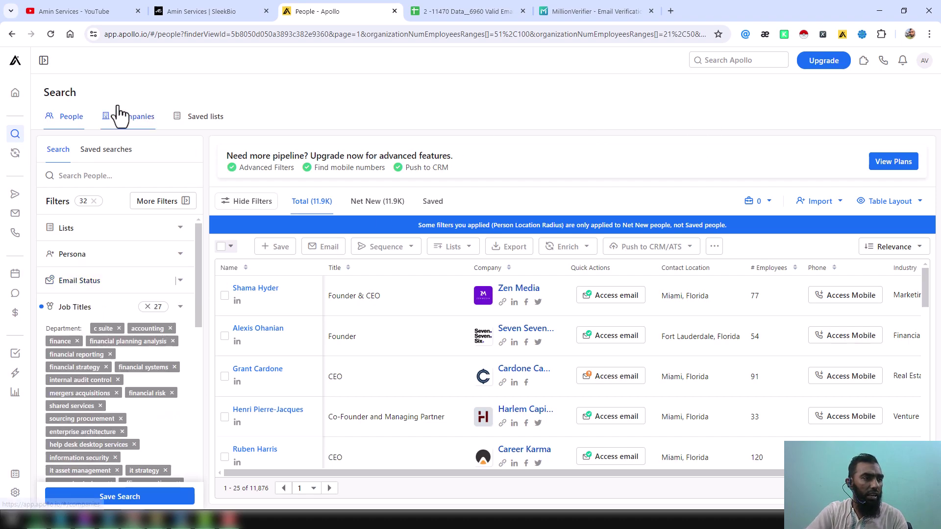
# - Open Apollo in an incognito window and shorten the login address to load the apollo.io home page
pyautogui.rightClick(16, 62)
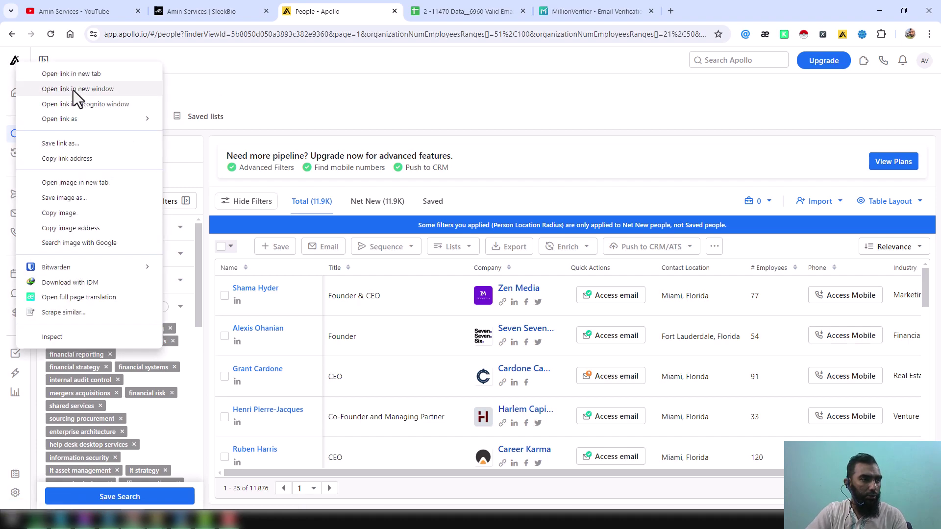
pyautogui.click(124, 105)
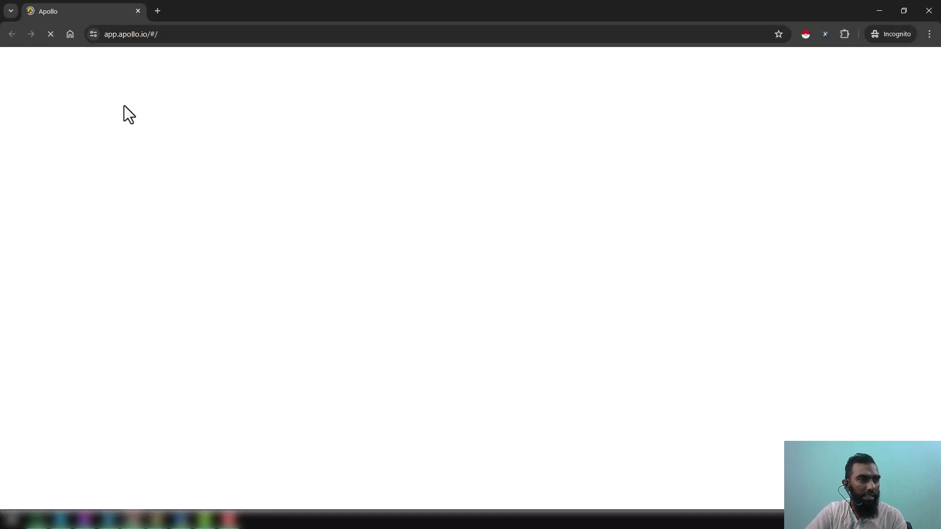
pyautogui.click(120, 34)
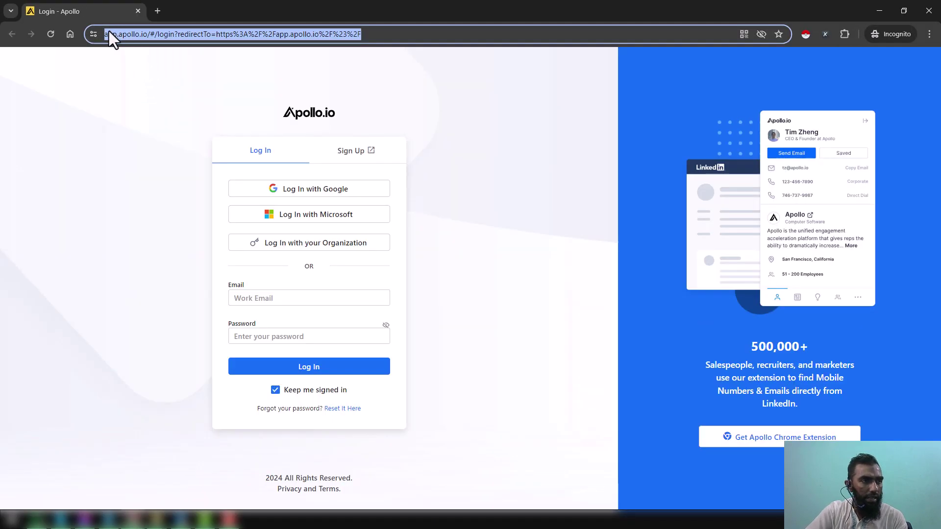
pyautogui.doubleClick(111, 33)
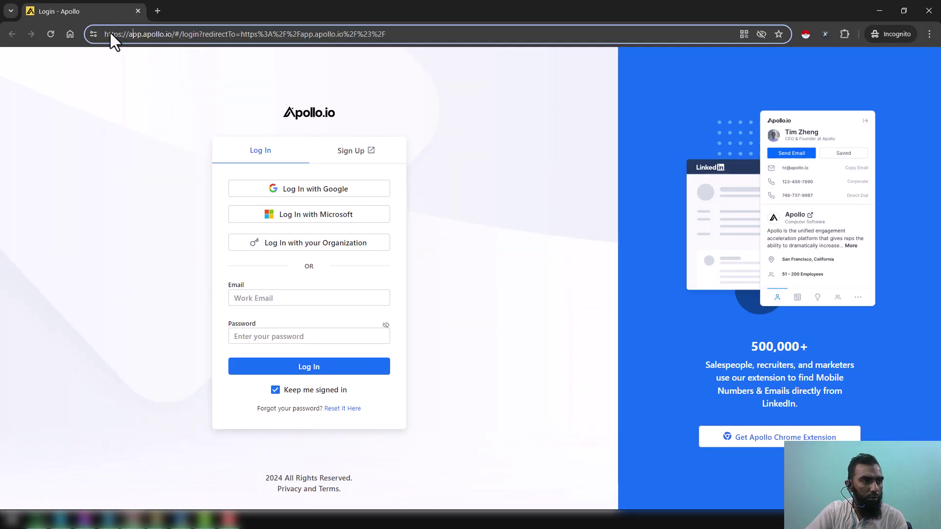
pyautogui.press('BackSpace')
pyautogui.press('Delete')
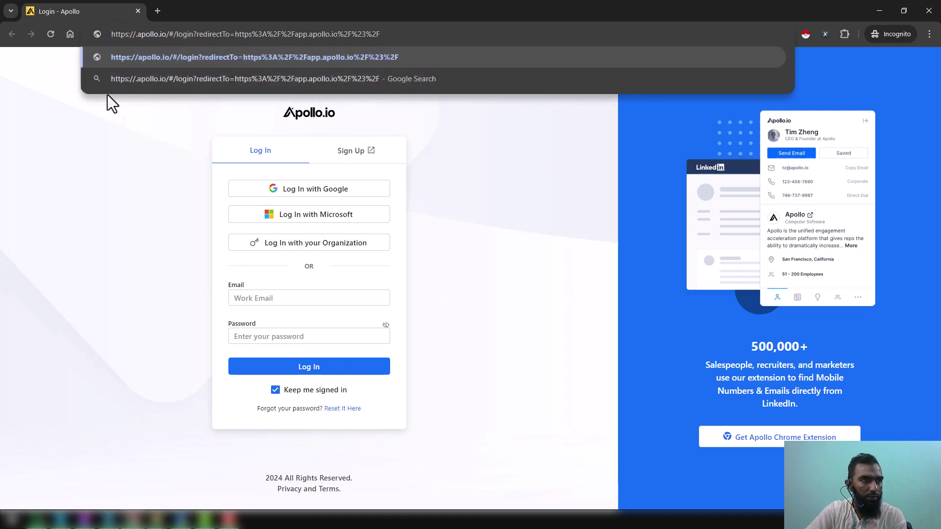
pyautogui.moveTo(169, 34); pyautogui.dragTo(594, 76)
pyautogui.press('BackSpace')
pyautogui.press('Return')
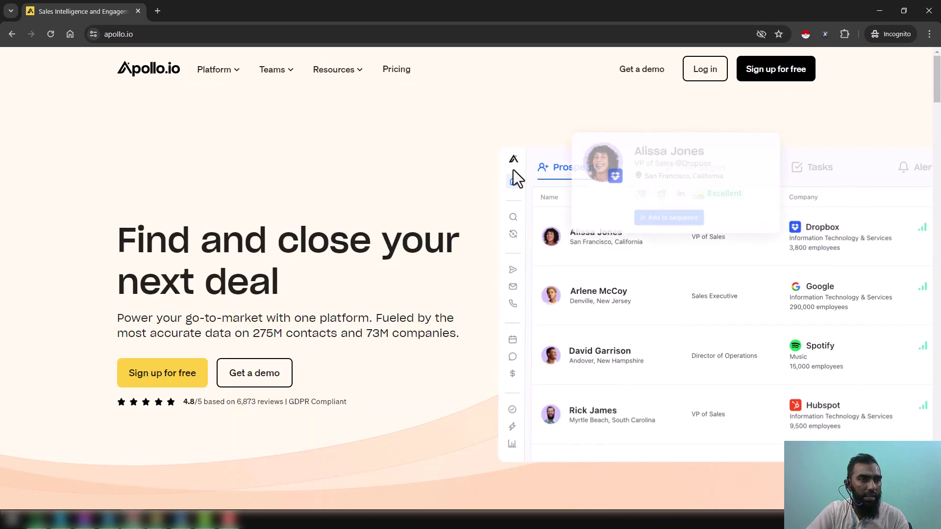
# - Open Apollo's pricing page and display the plans with monthly billing
pyautogui.click(396, 70)
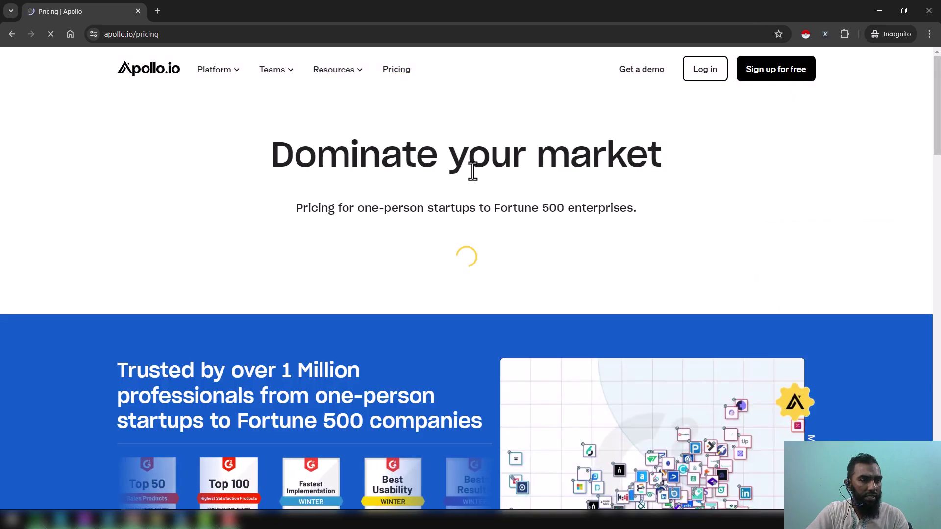
pyautogui.scroll(-2, 402, 196)
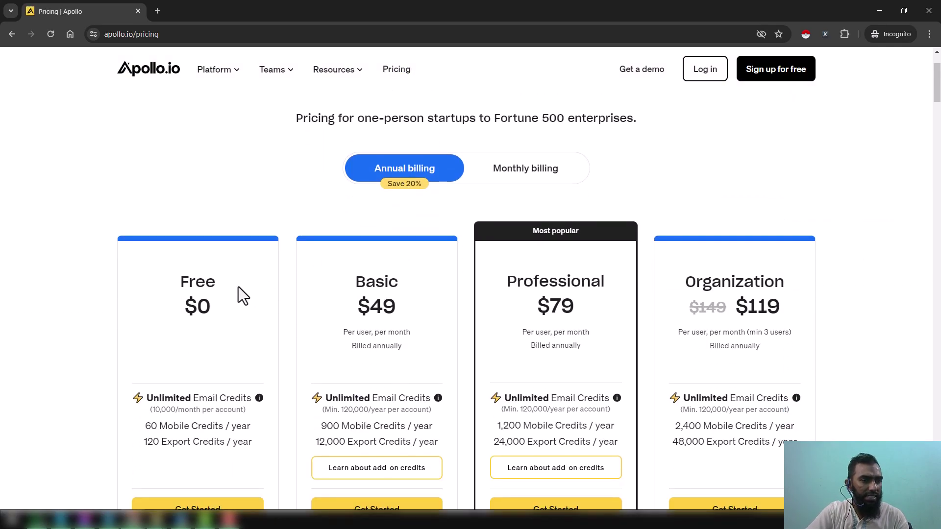
pyautogui.scroll(-4, 238, 290)
pyautogui.scroll(4, 390, 253)
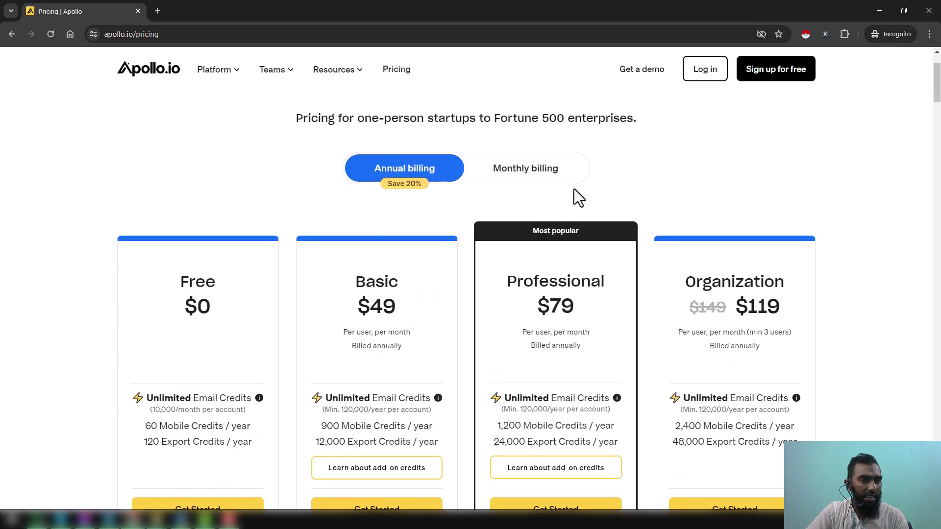
pyautogui.click(535, 177)
pyautogui.scroll(-4, 588, 176)
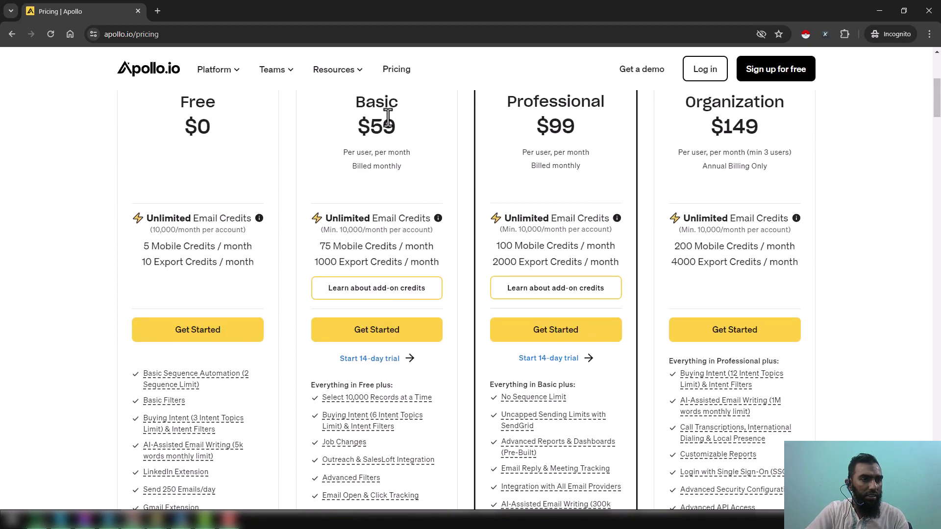
# - Compare the monthly export credits and features of the Basic, Professional and Organization plans, and close the incognito window
pyautogui.moveTo(317, 275)
pyautogui.moveTo(314, 264); pyautogui.dragTo(434, 263)
pyautogui.click(573, 111)
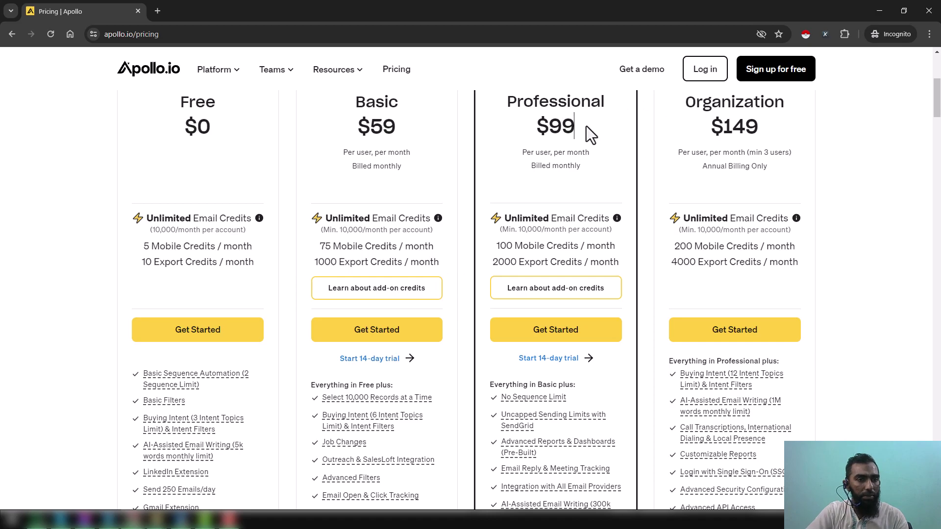
pyautogui.moveTo(491, 263); pyautogui.dragTo(620, 264)
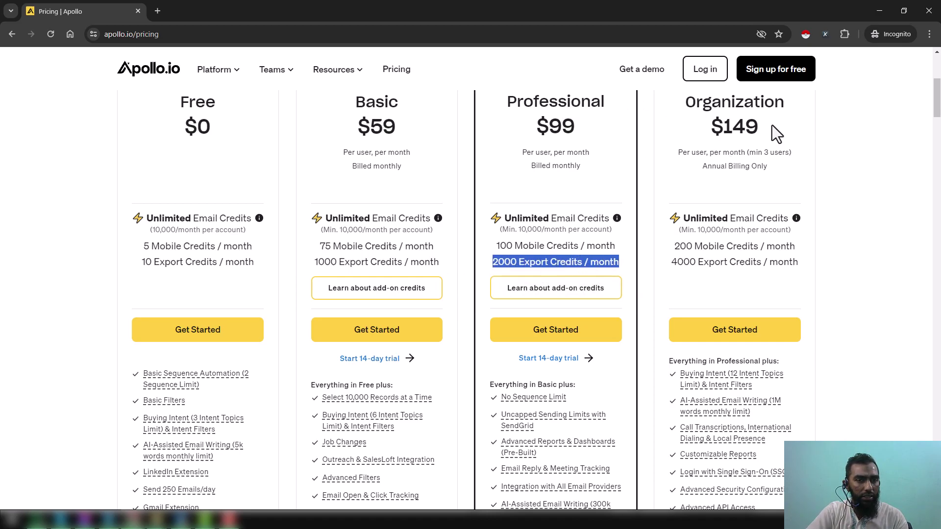
pyautogui.moveTo(671, 263); pyautogui.dragTo(804, 273)
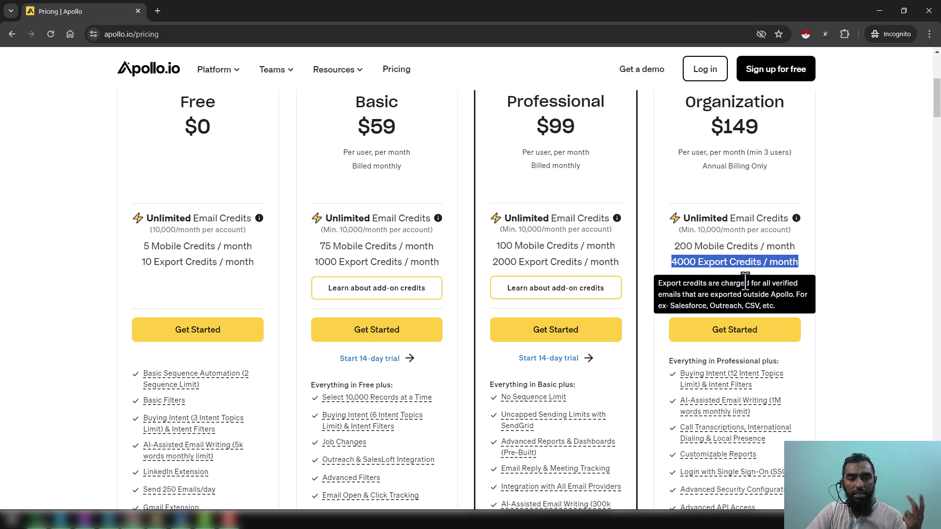
pyautogui.scroll(-3, 746, 283)
pyautogui.moveTo(678, 217)
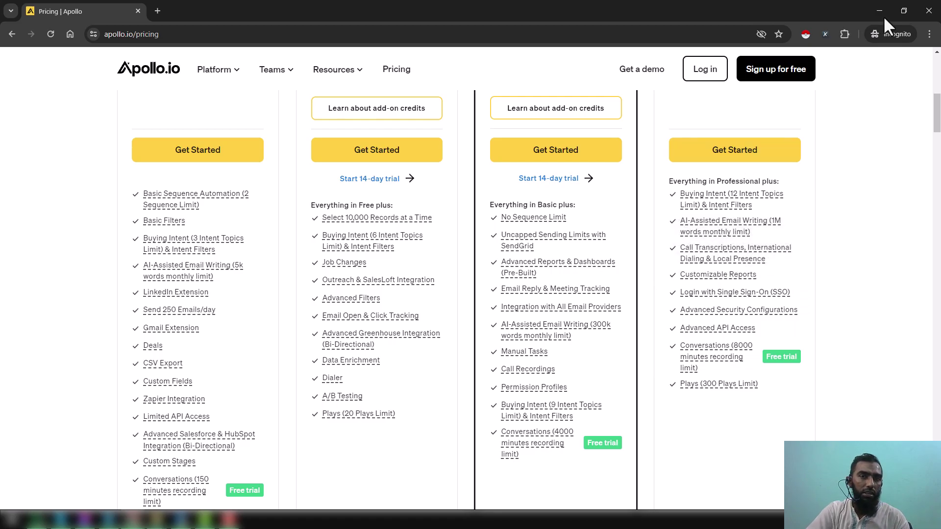
pyautogui.click(926, 12)
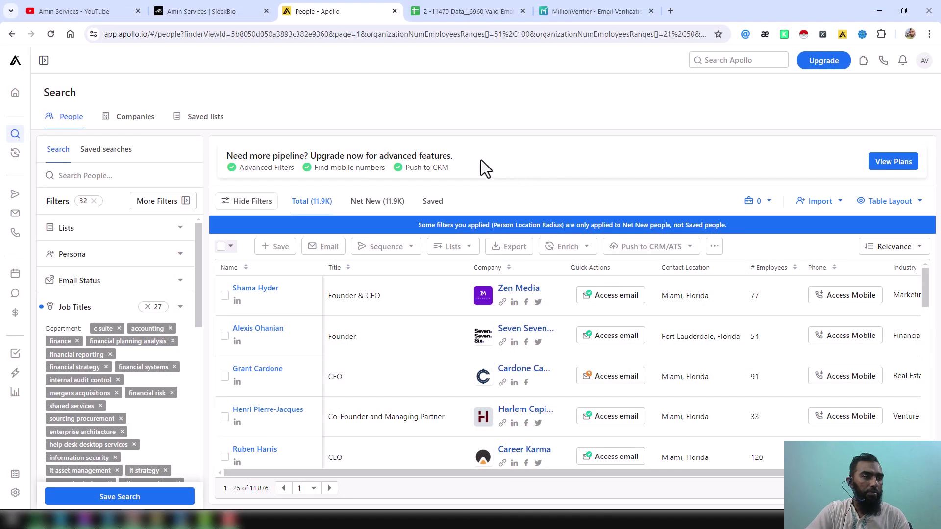
# - Return to the Amin Services SleekBio page and open its Apollo.io discount offer
pyautogui.click(240, 7)
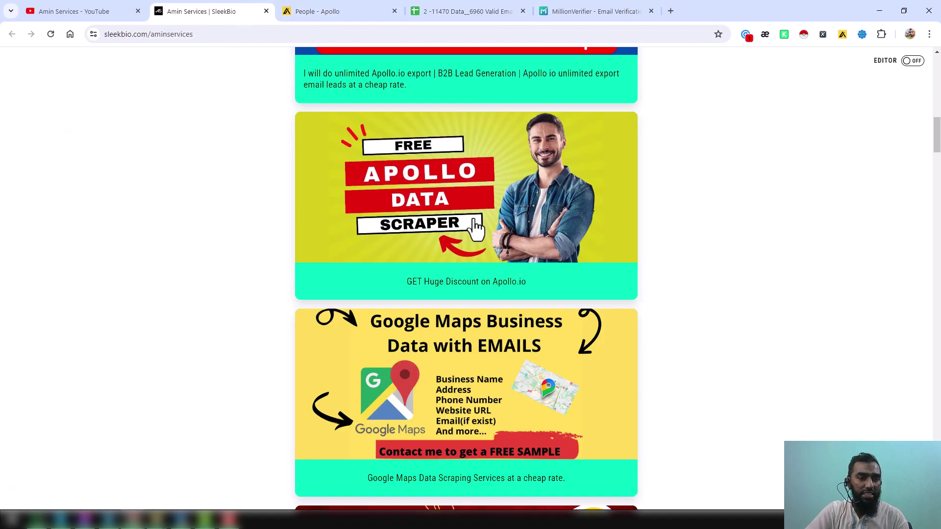
pyautogui.click(491, 289)
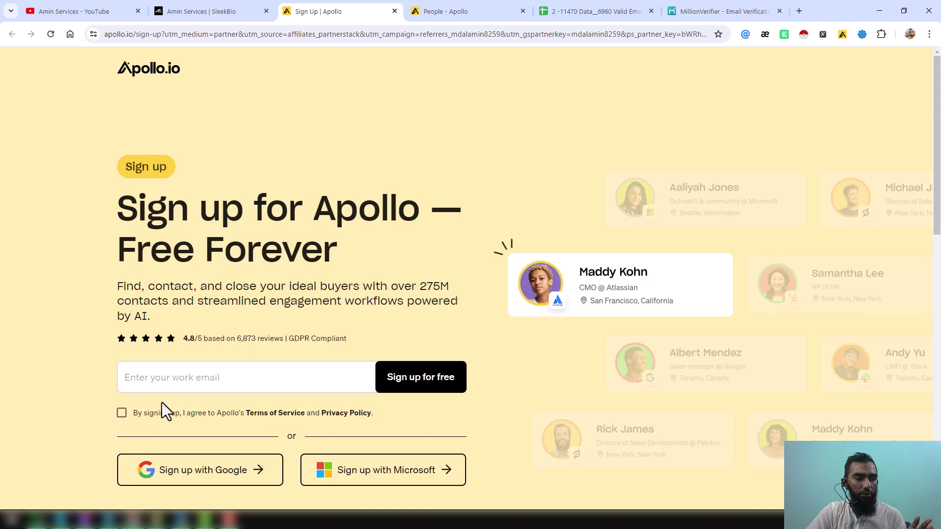
# - Review the sign-up options on the Apollo page, and browse the service and tool offers on the Amin Services SleekBio page
pyautogui.scroll(-3, 162, 404)
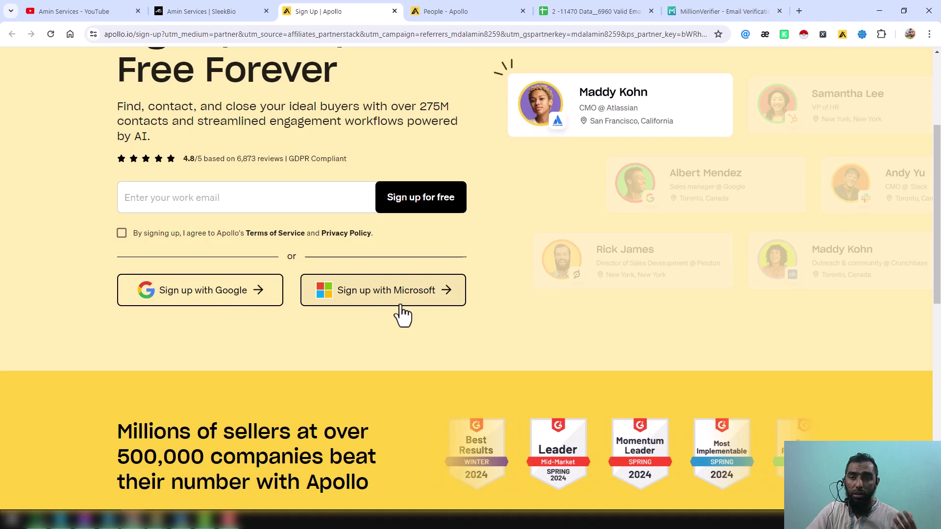
pyautogui.scroll(2, 339, 296)
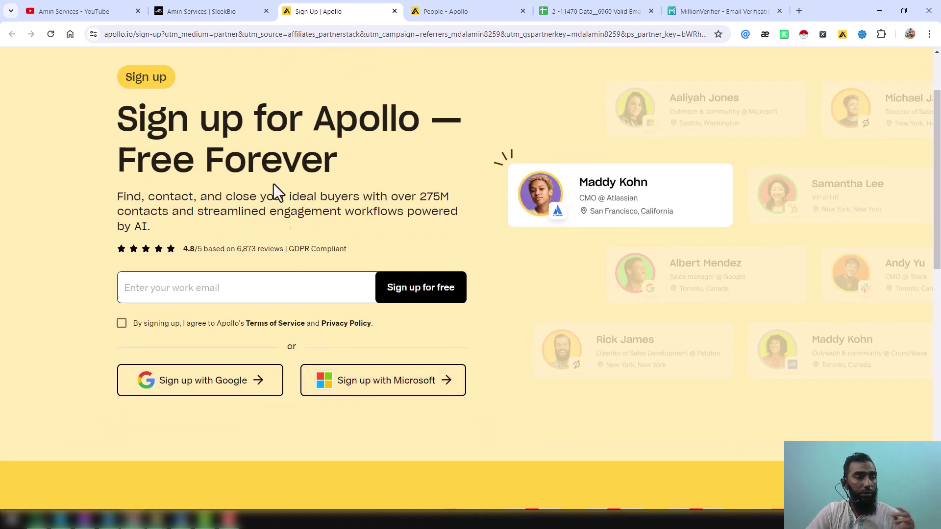
pyautogui.click(225, 12)
pyautogui.scroll(-3, 422, 265)
pyautogui.scroll(-15, 434, 250)
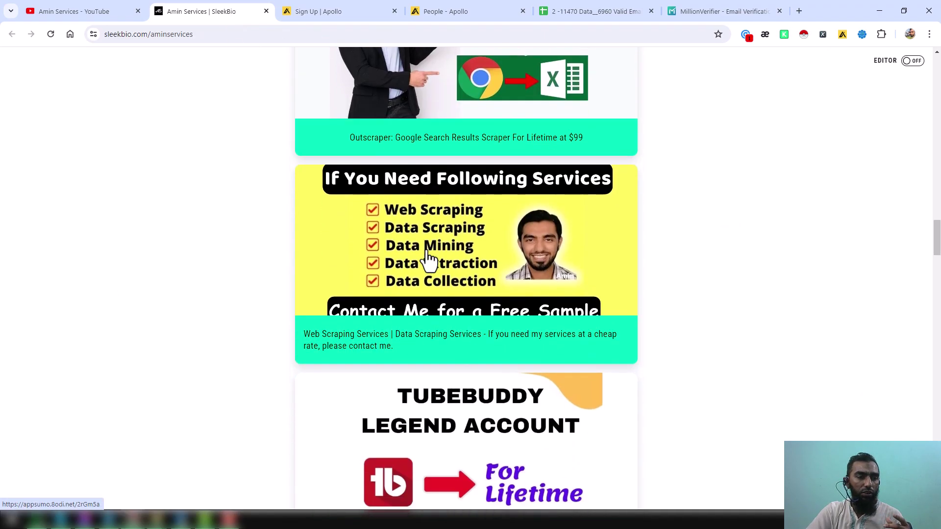
pyautogui.scroll(-15, 428, 260)
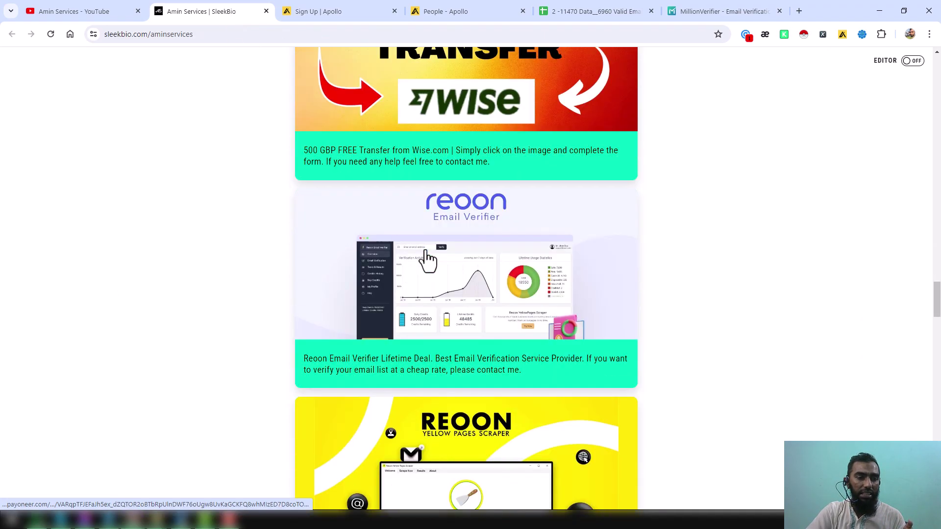
pyautogui.scroll(-15, 429, 261)
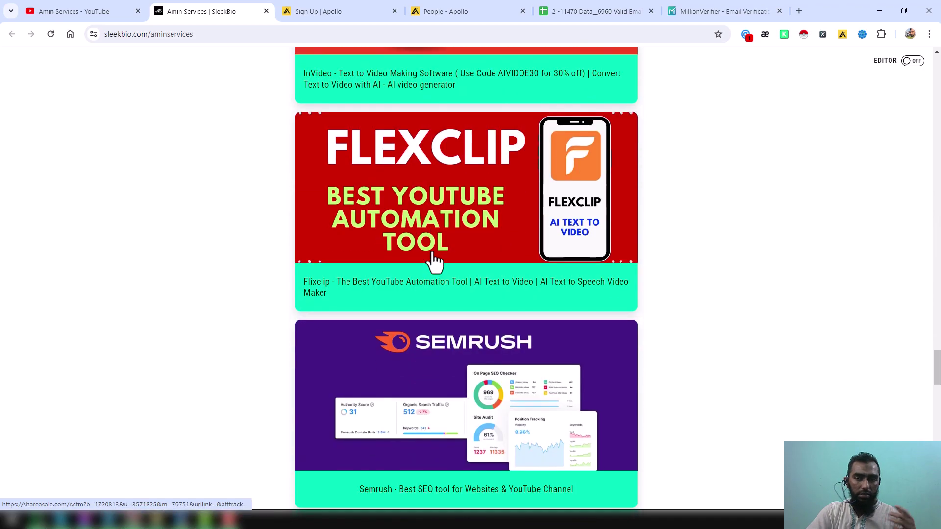
pyautogui.scroll(-7, 431, 257)
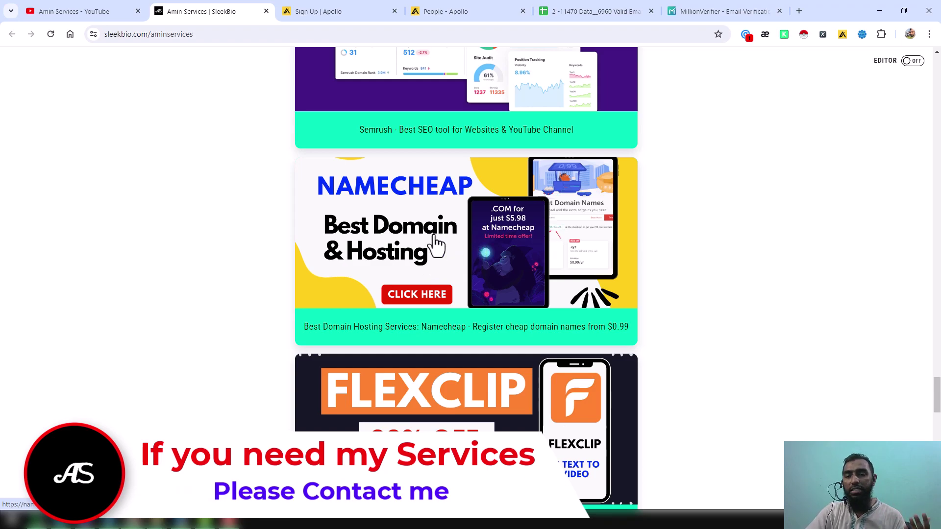
pyautogui.scroll(20, 436, 244)
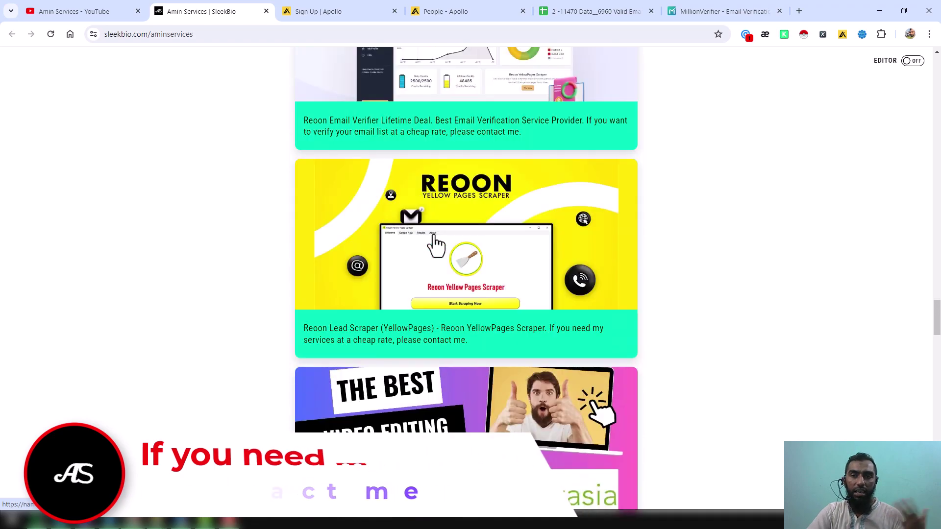
pyautogui.scroll(20, 436, 243)
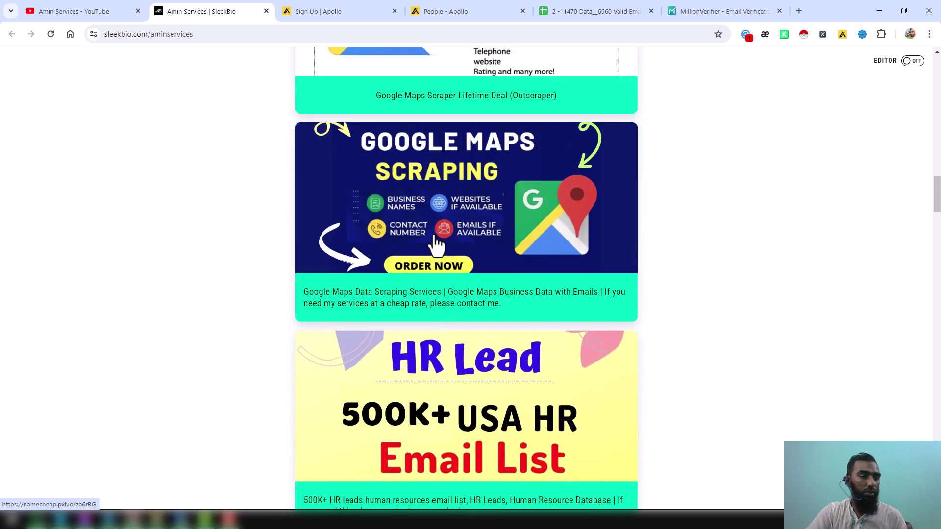
# - Close the Apollo sign-up page and open the account's plan upgrade page from the people search in a separate tab
pyautogui.click(340, 8)
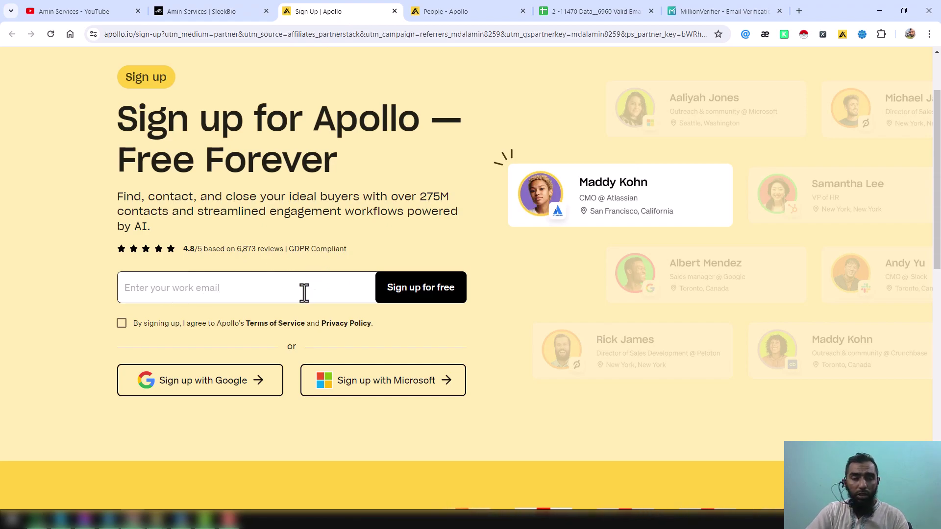
pyautogui.click(395, 11)
pyautogui.click(363, 4)
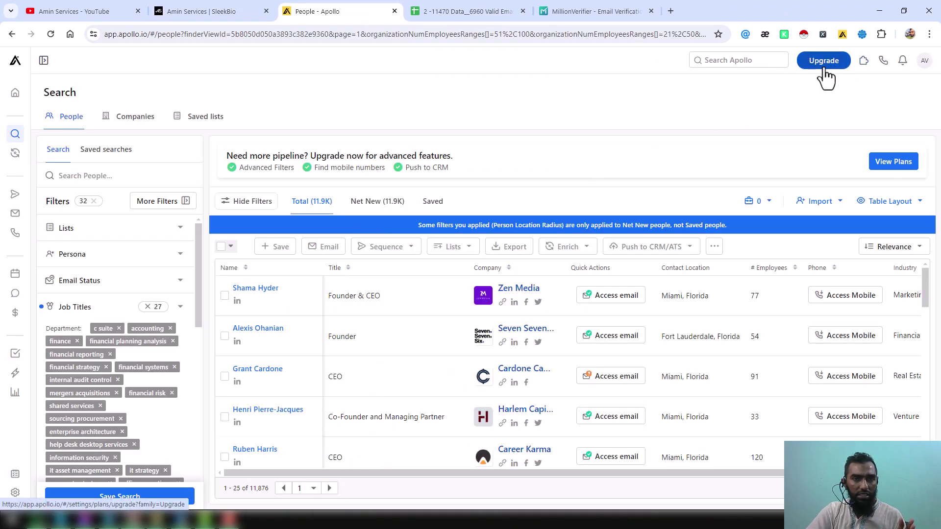
pyautogui.rightClick(821, 69)
pyautogui.click(795, 75)
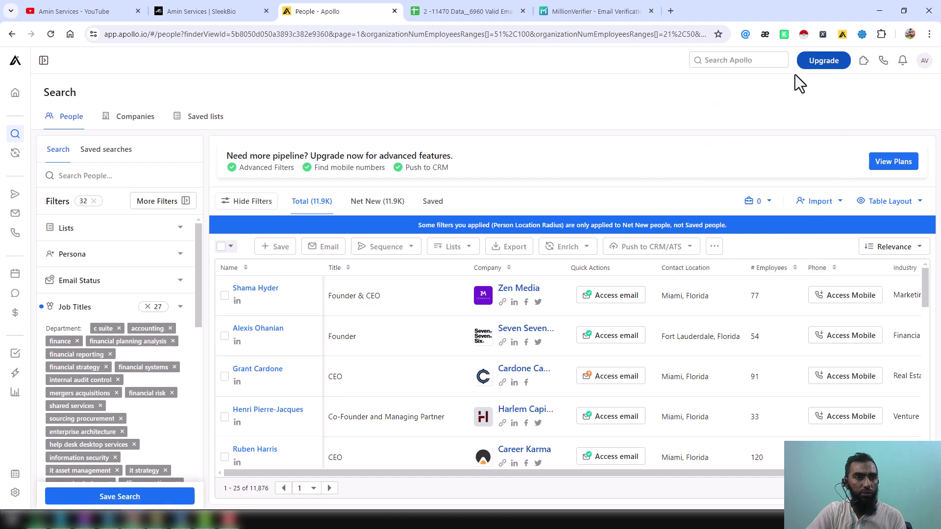
pyautogui.click(492, 8)
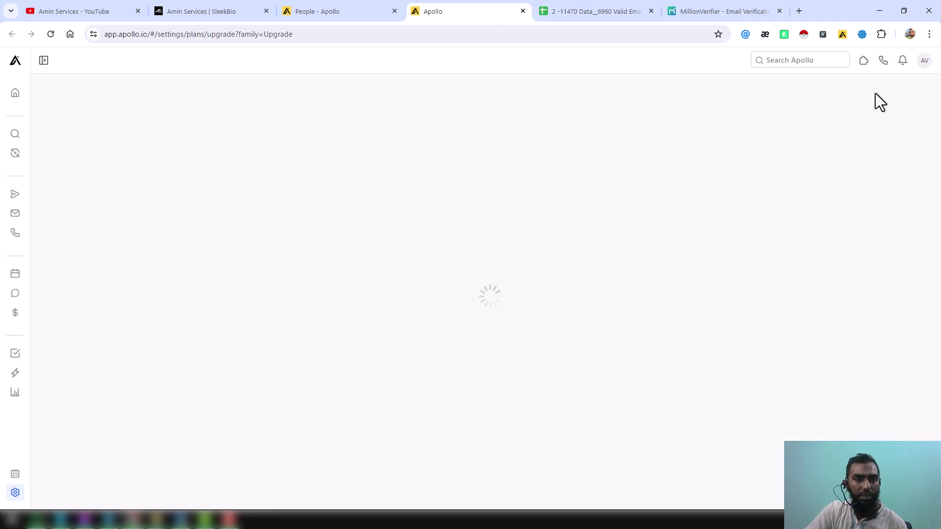
# - Examine the annual plans and the export credit options in the Customize Credits section
pyautogui.scroll(-3, 587, 242)
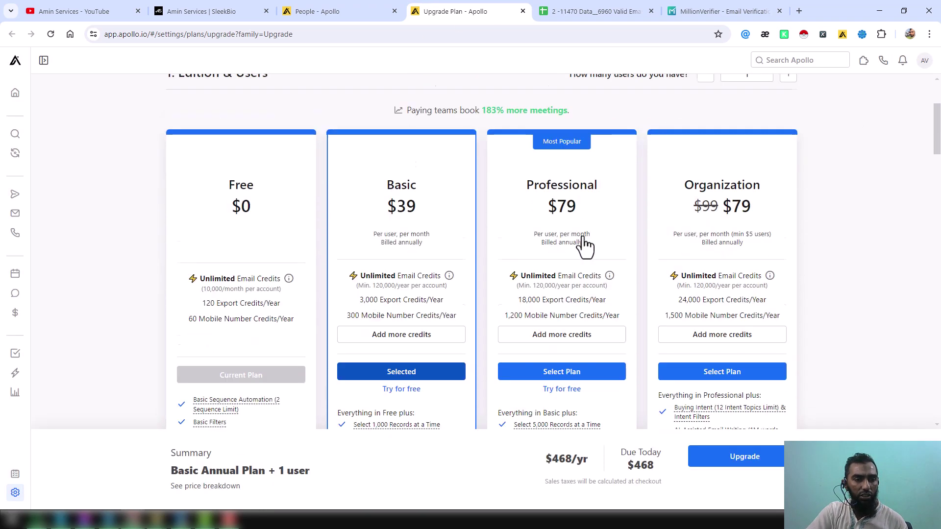
pyautogui.scroll(-15, 585, 239)
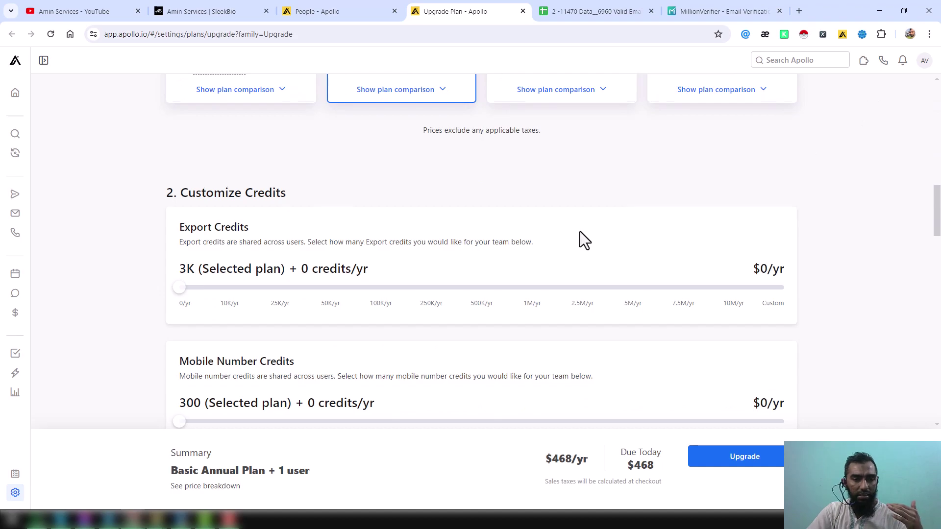
pyautogui.scroll(-2, 584, 240)
pyautogui.scroll(5, 576, 237)
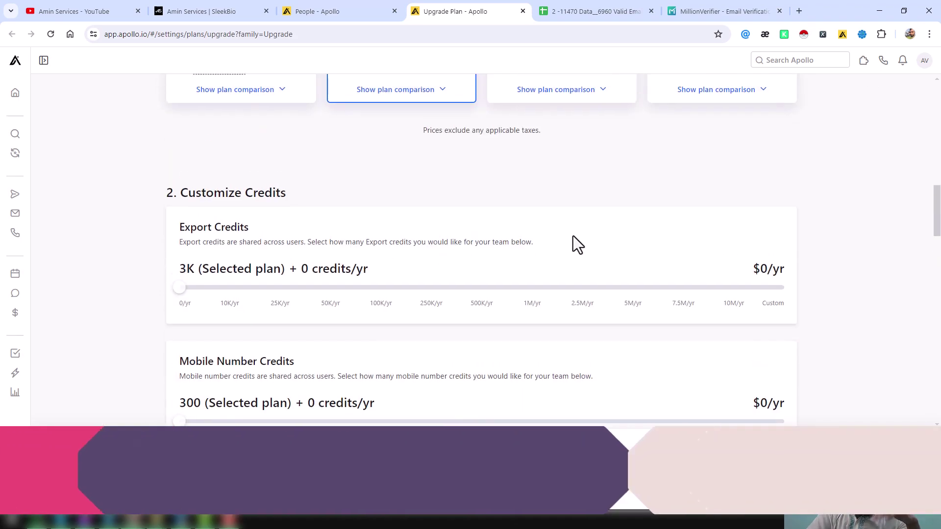
pyautogui.scroll(-4, 525, 255)
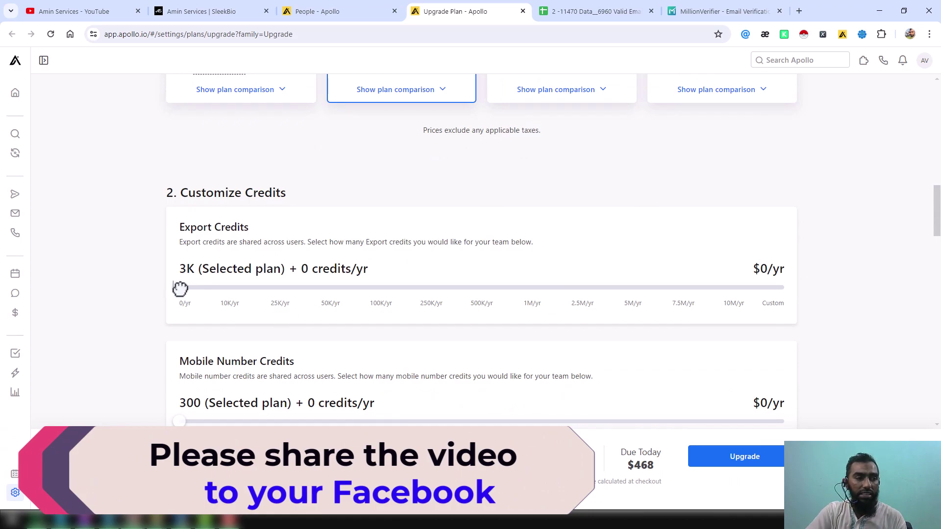
# - Try additional export credits of 10K per year, 10M per year and Custom on the Basic annual plan to compare prices
pyautogui.moveTo(192, 288); pyautogui.dragTo(210, 289)
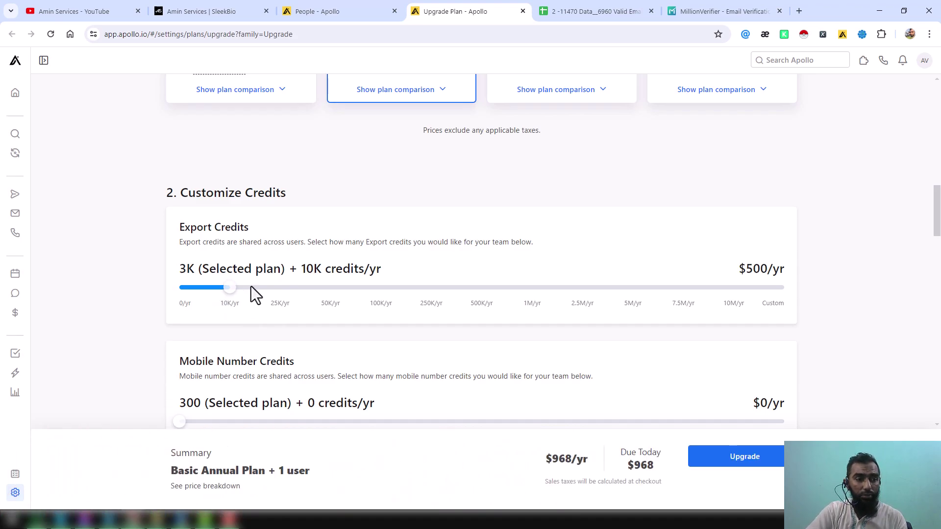
pyautogui.moveTo(296, 269); pyautogui.dragTo(389, 271)
pyautogui.click(353, 279)
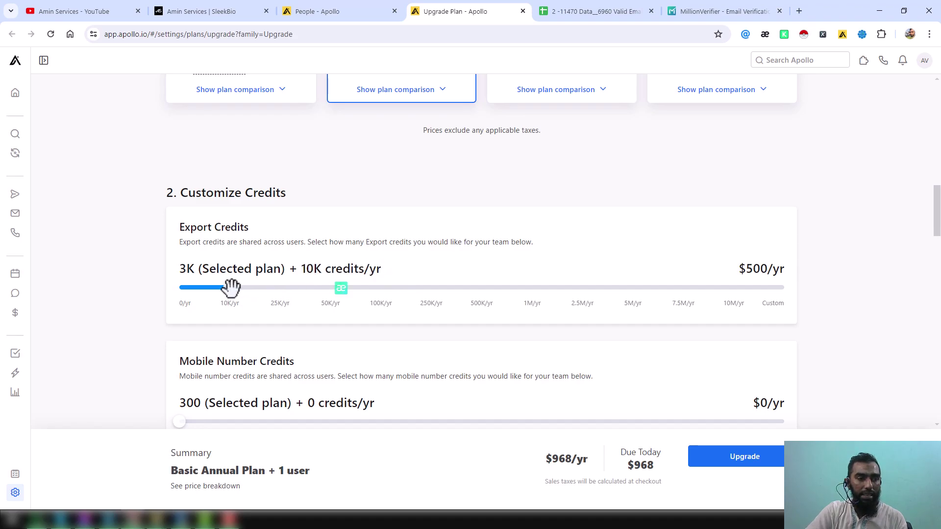
pyautogui.moveTo(241, 293); pyautogui.dragTo(730, 304)
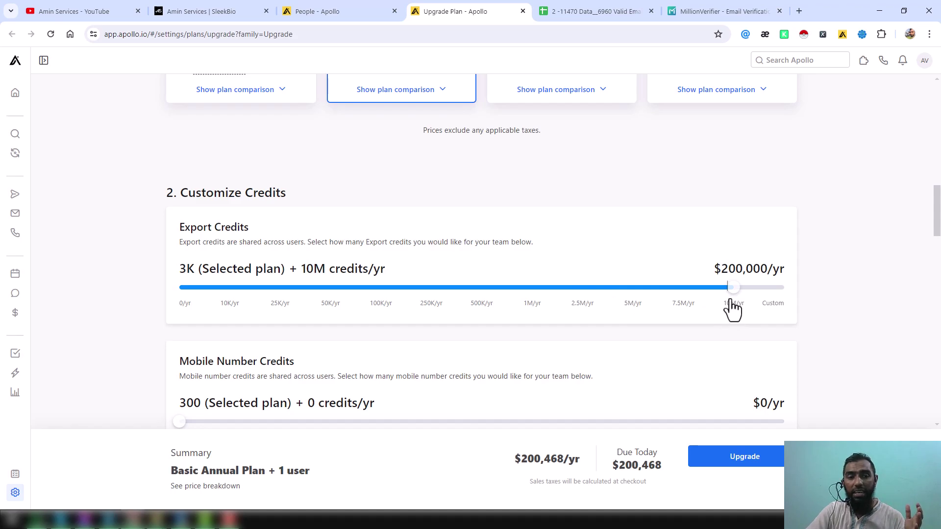
pyautogui.moveTo(714, 270); pyautogui.dragTo(805, 282)
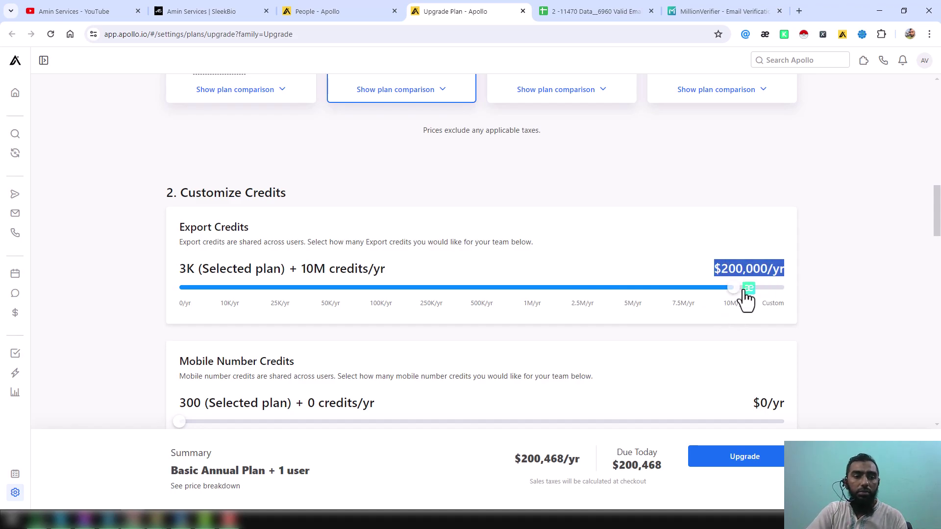
pyautogui.moveTo(737, 289); pyautogui.dragTo(772, 290)
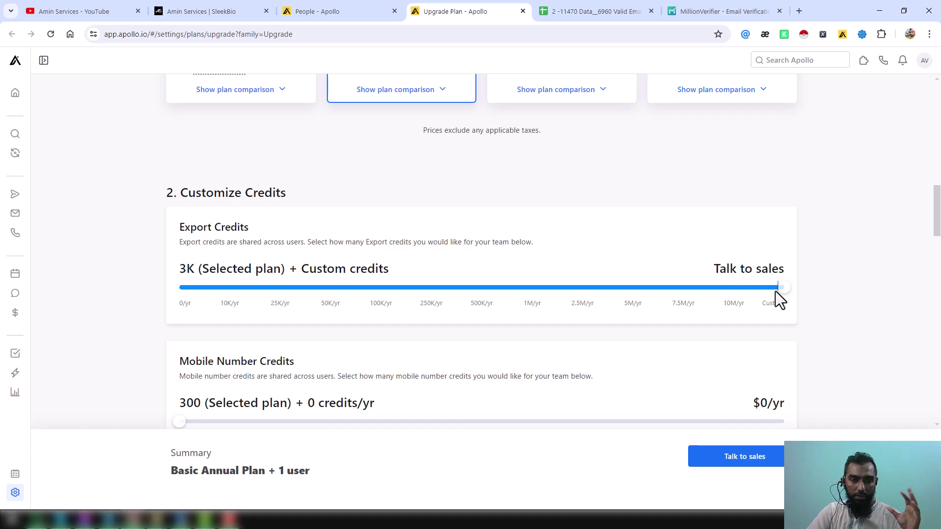
# - Set the additional export credits to 25K per year and check the mobile number credit options
pyautogui.moveTo(783, 288); pyautogui.dragTo(307, 301)
pyautogui.scroll(-4, 340, 406)
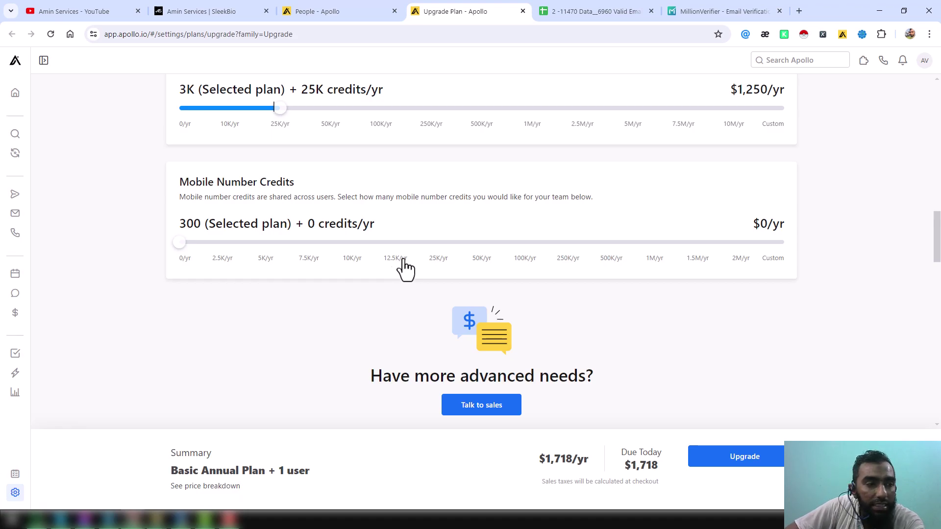
pyautogui.scroll(2, 360, 270)
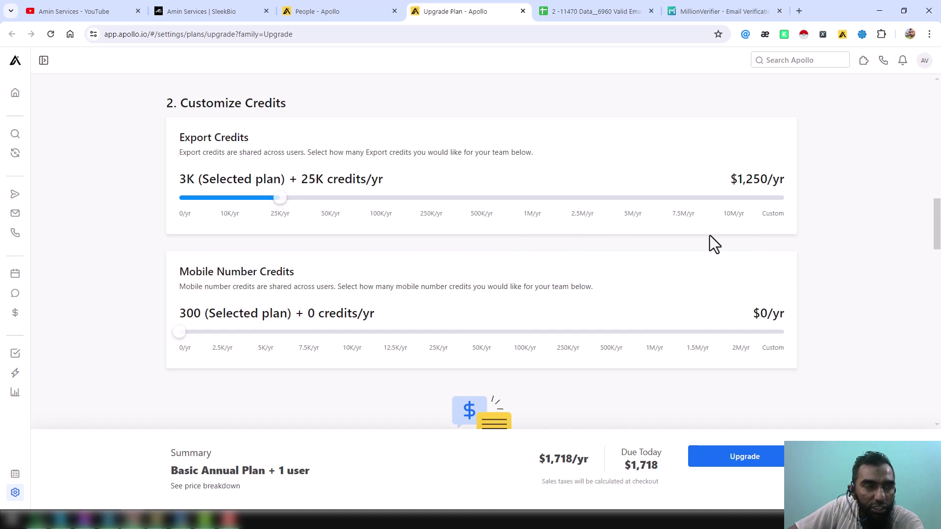
# - Return to the Apollo people search and show only the Net New people
pyautogui.scroll(5, 709, 235)
pyautogui.click(352, 15)
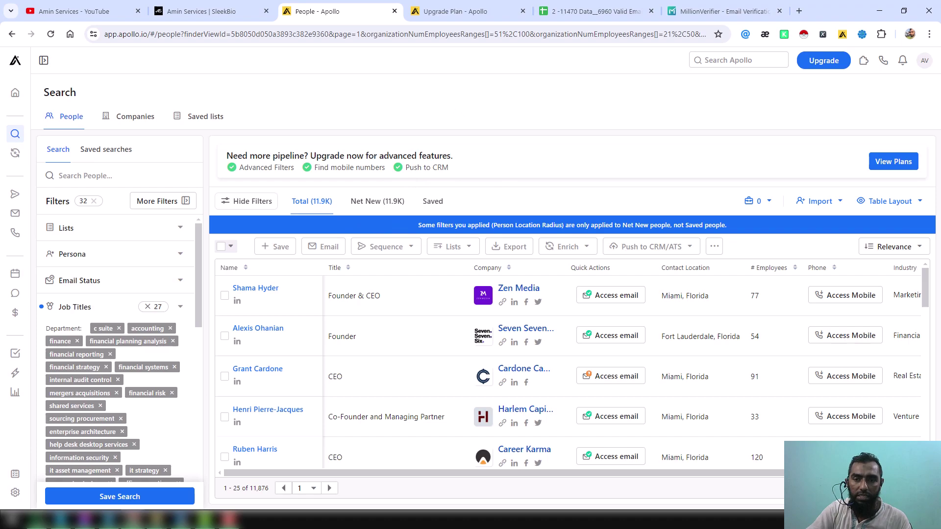
pyautogui.click(371, 202)
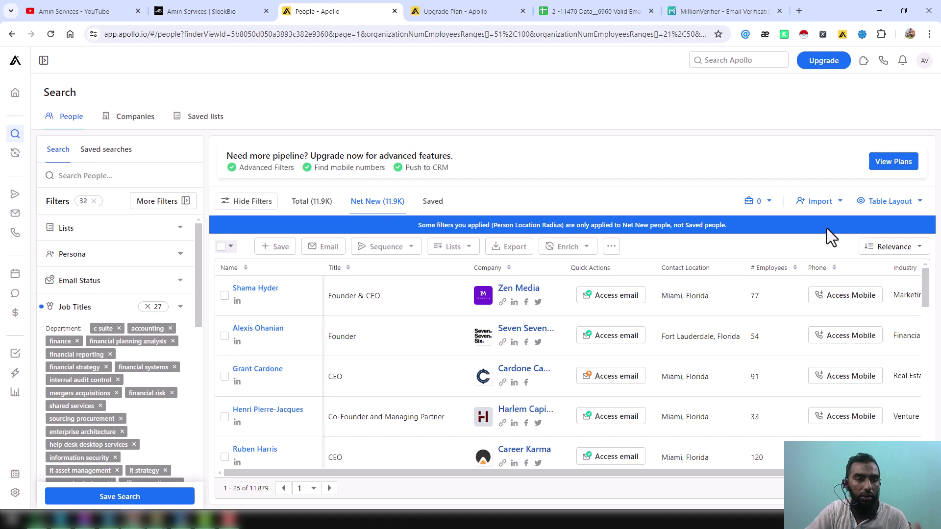
# - Save all 25 Net New people on the current page as contacts and refresh the prospects
pyautogui.click(229, 247)
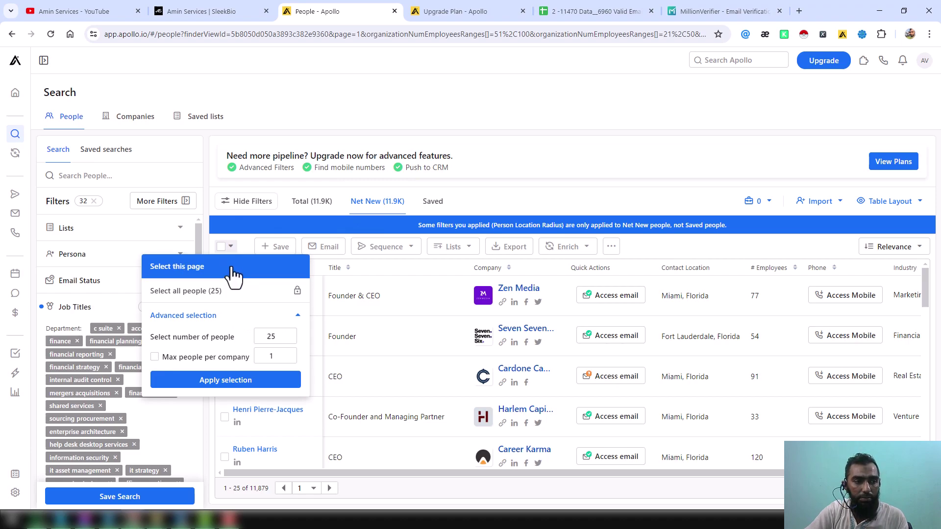
pyautogui.click(231, 268)
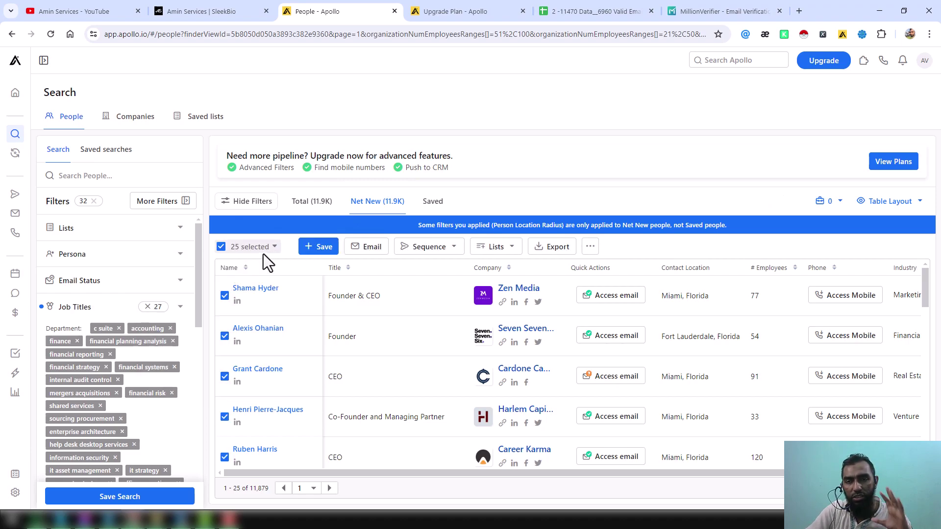
pyautogui.click(325, 247)
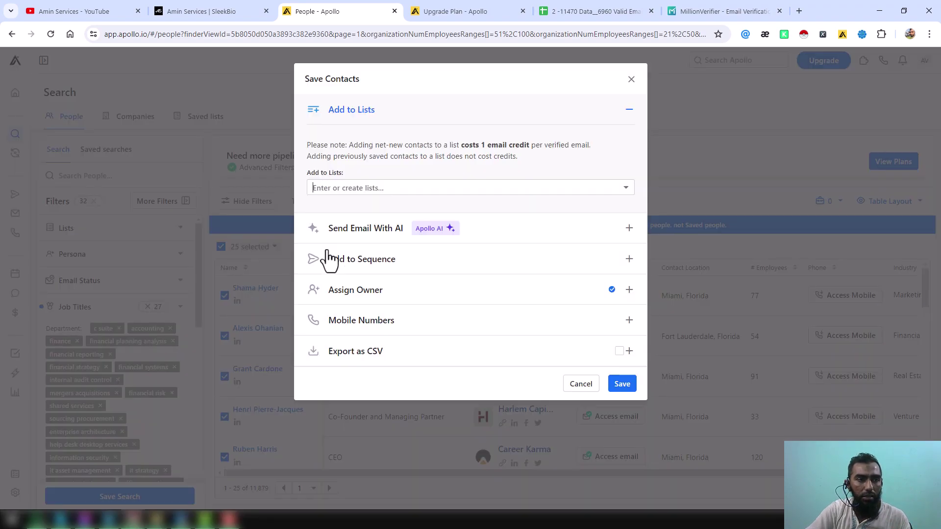
pyautogui.click(625, 389)
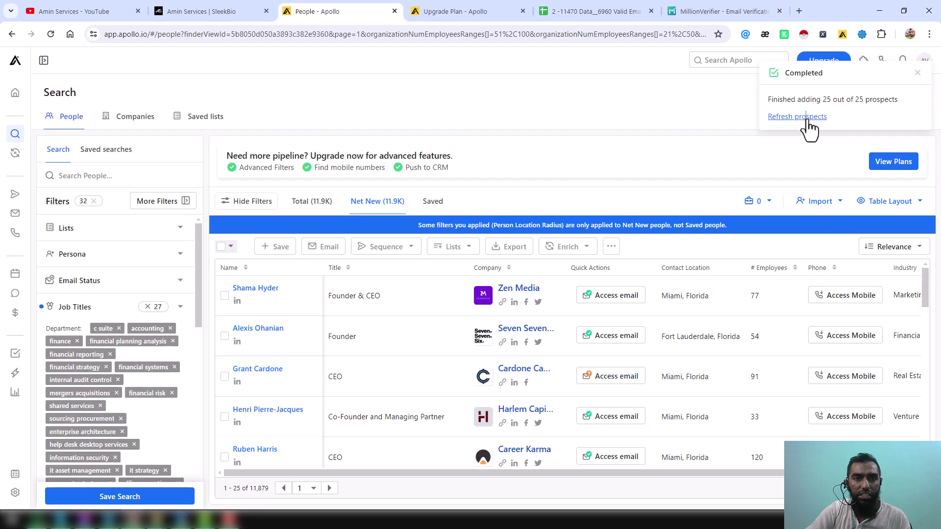
pyautogui.click(798, 117)
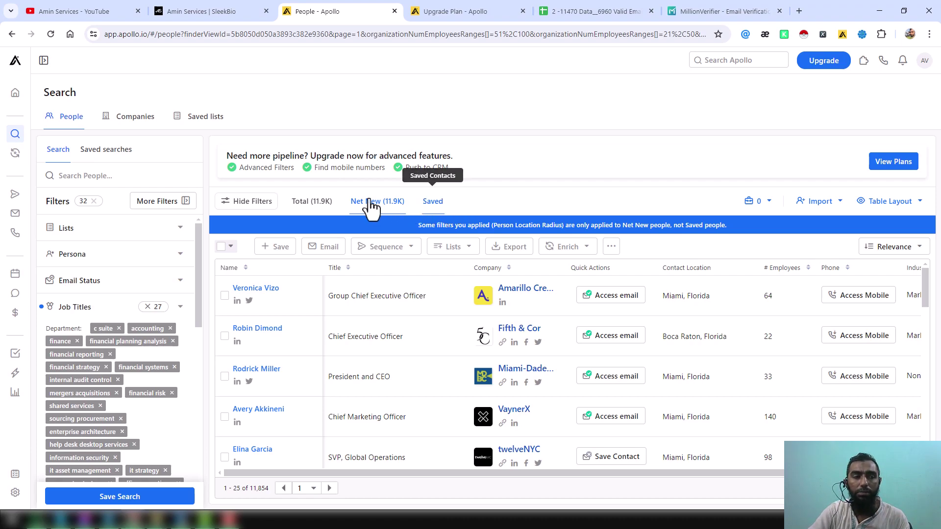
# - Save the next batch of 25 Net New people as contacts without adding them to a list, and refresh the results
pyautogui.click(221, 248)
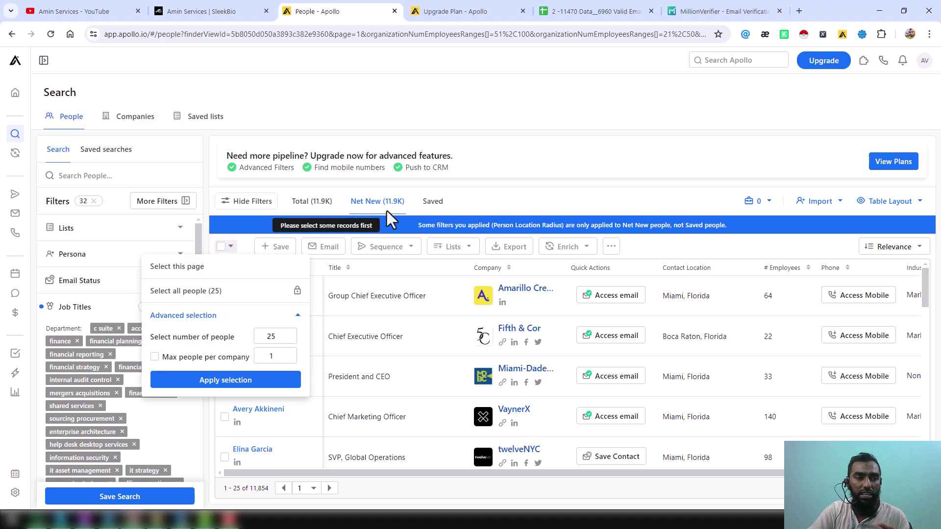
pyautogui.click(240, 283)
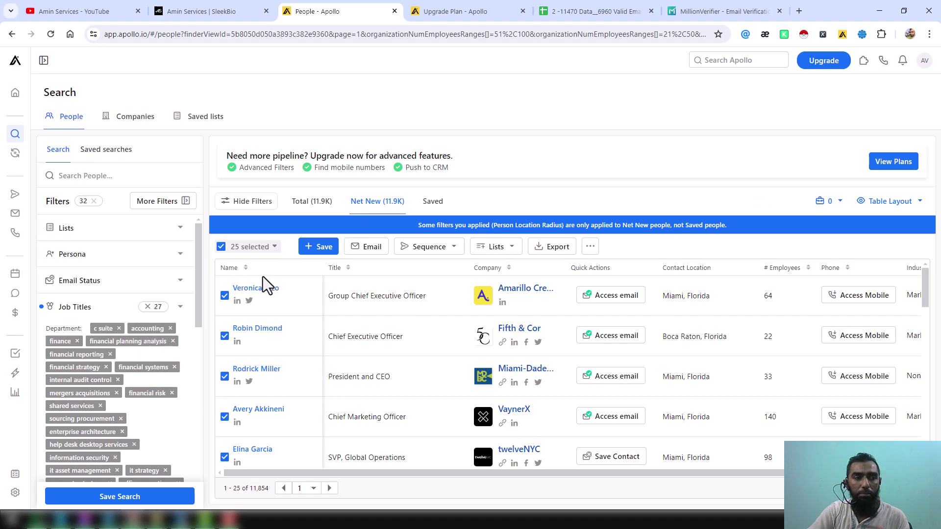
pyautogui.click(319, 263)
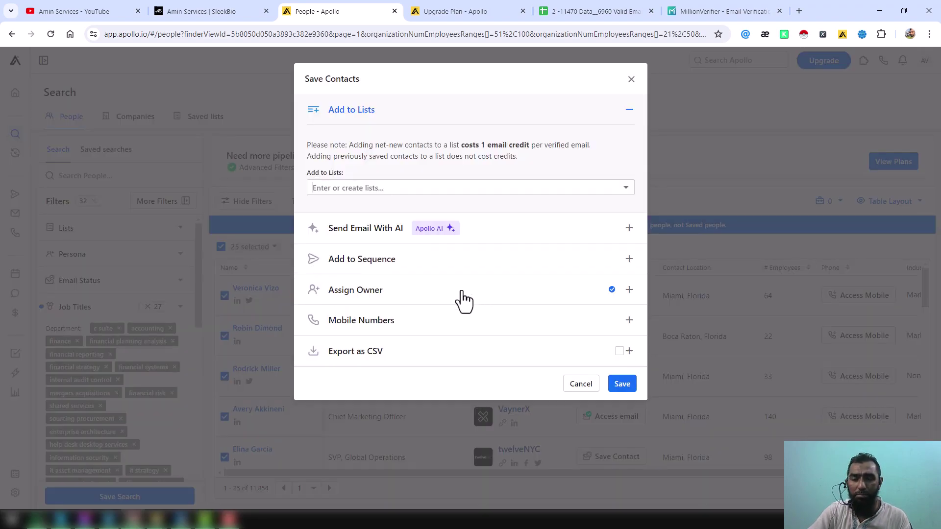
pyautogui.click(622, 385)
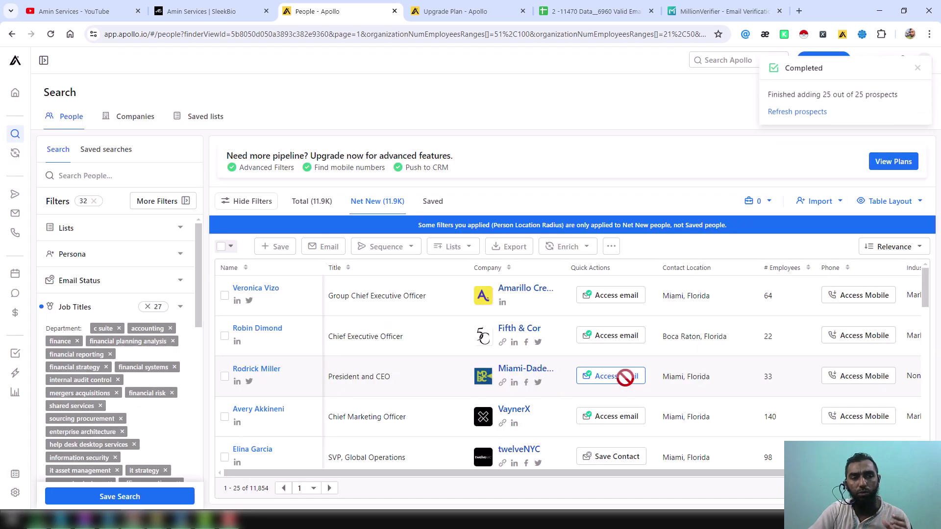
pyautogui.click(808, 119)
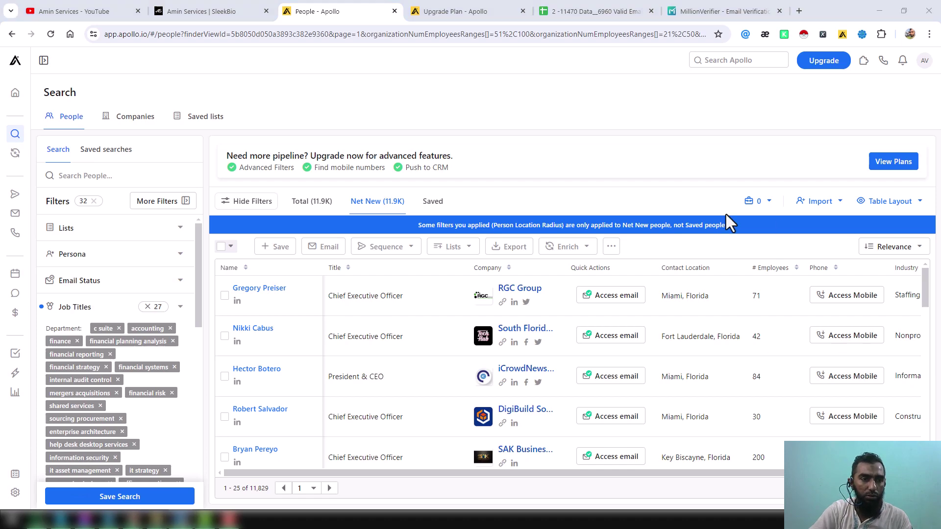
# - Save the 25 Net New people on the page starting with RGC Group as contacts without a list, and refresh the prospects
pyautogui.click(375, 203)
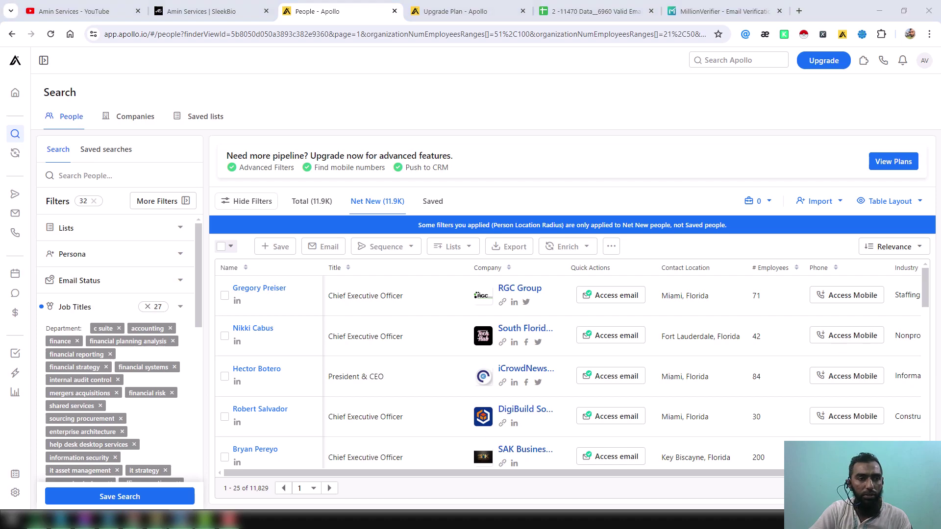
pyautogui.click(229, 246)
pyautogui.click(162, 266)
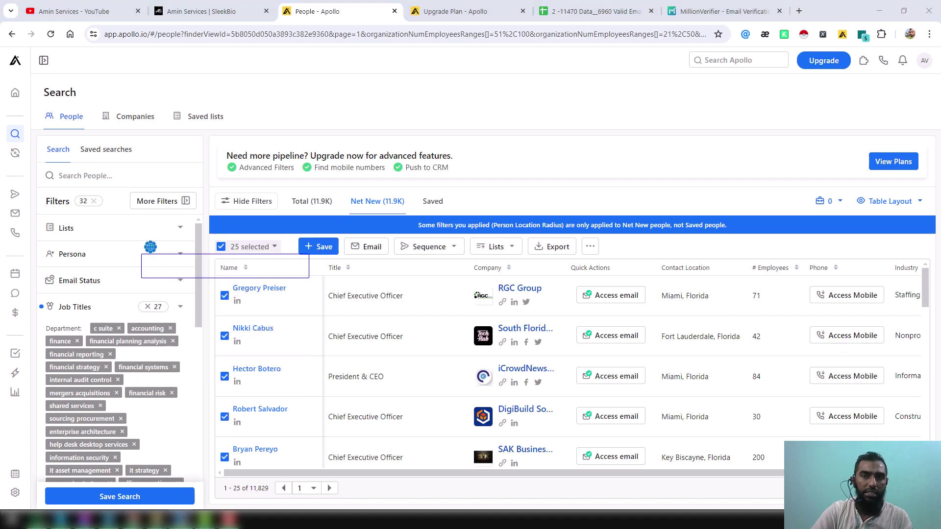
pyautogui.click(319, 247)
pyautogui.press('Return')
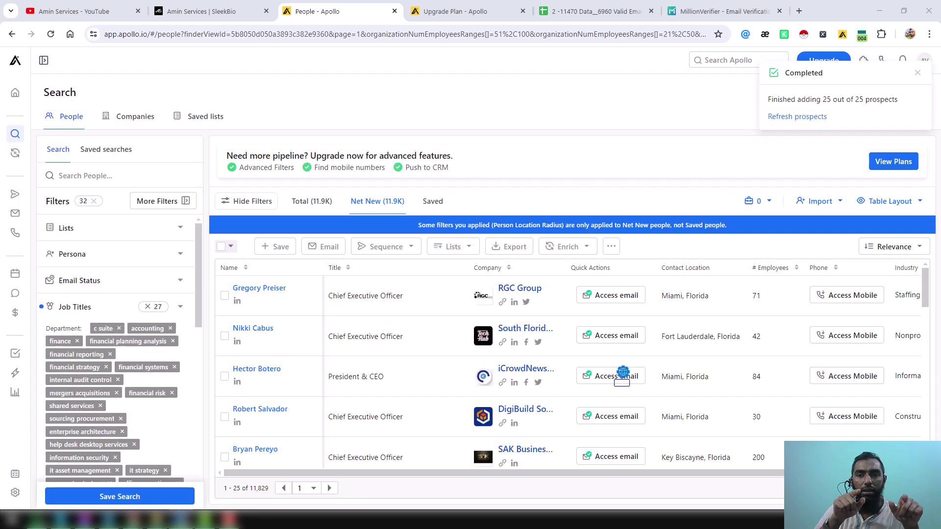
pyautogui.click(784, 116)
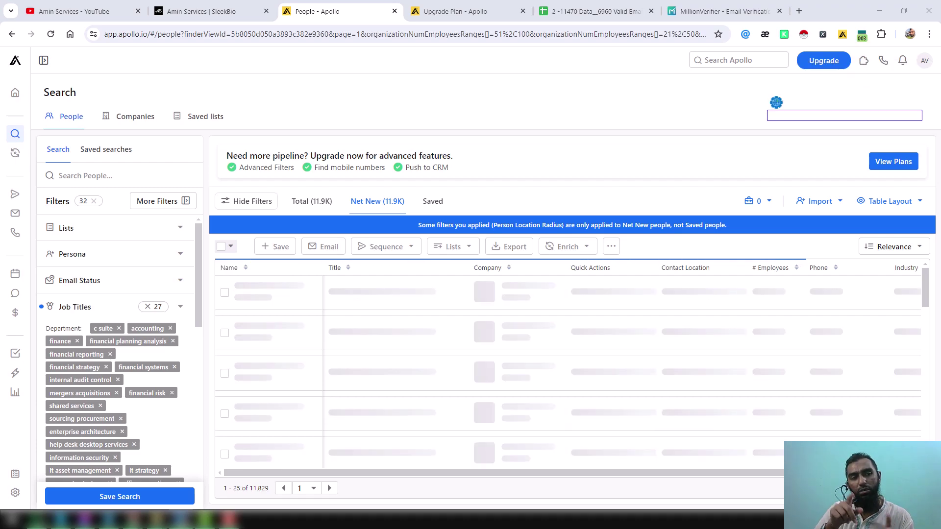
# - Save the 25 Net New people on the page starting with Biloba as contacts without a list, and refresh the prospects
pyautogui.click(228, 245)
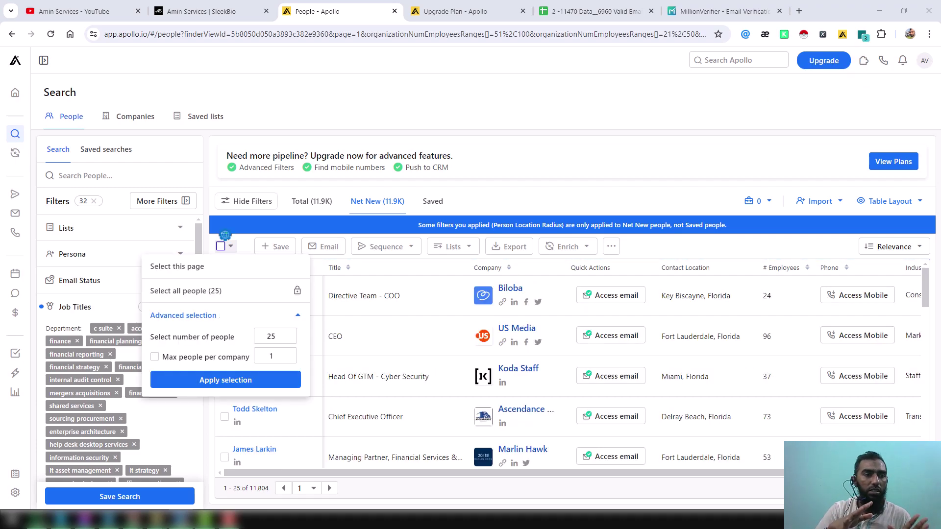
pyautogui.click(153, 264)
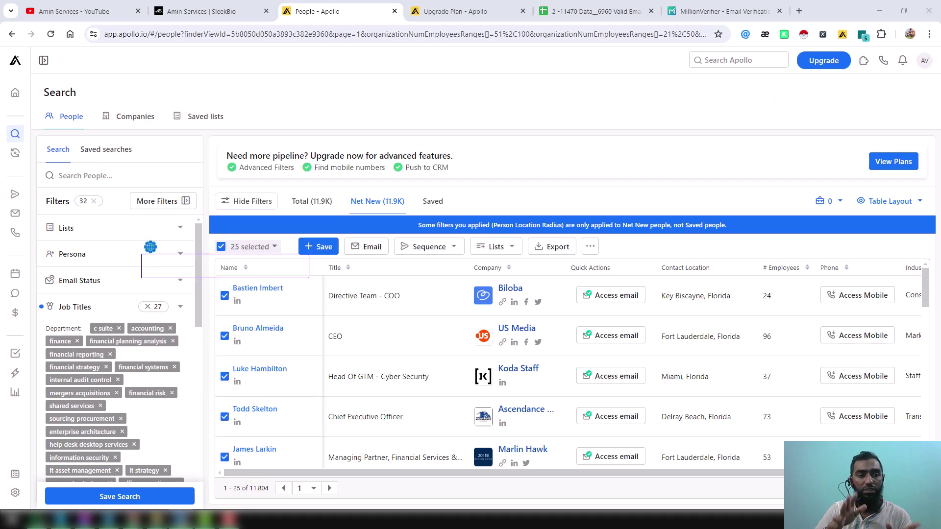
pyautogui.click(318, 246)
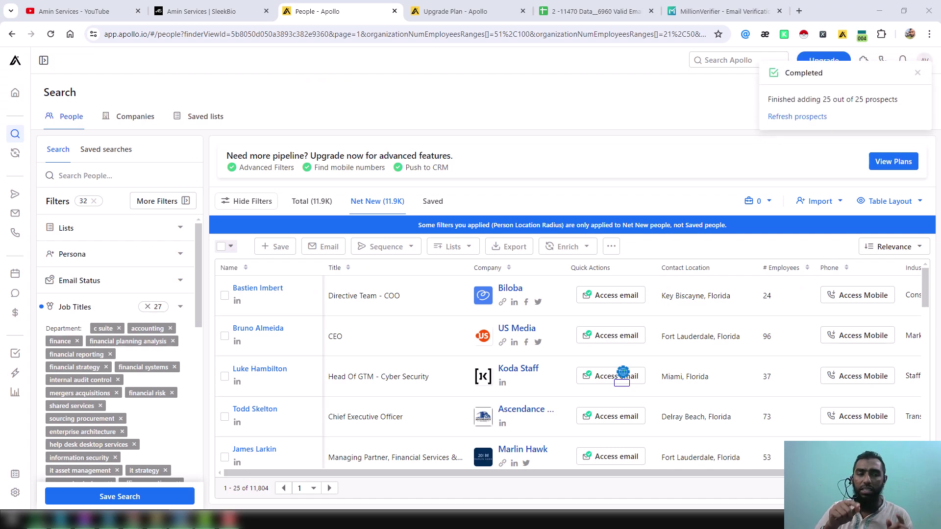
pyautogui.click(779, 116)
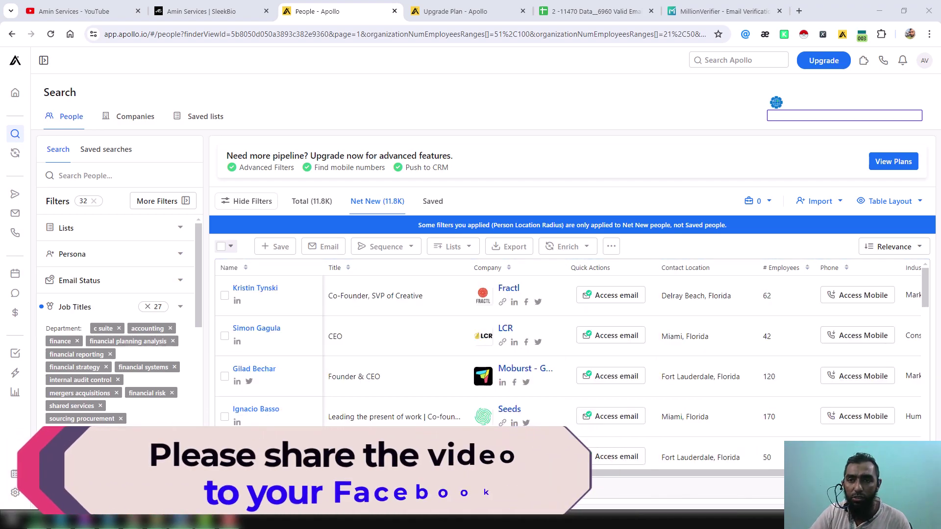
# - Save the 25 Net New people on the page starting with Fractl as contacts without a list, and refresh the prospects
pyautogui.click(228, 245)
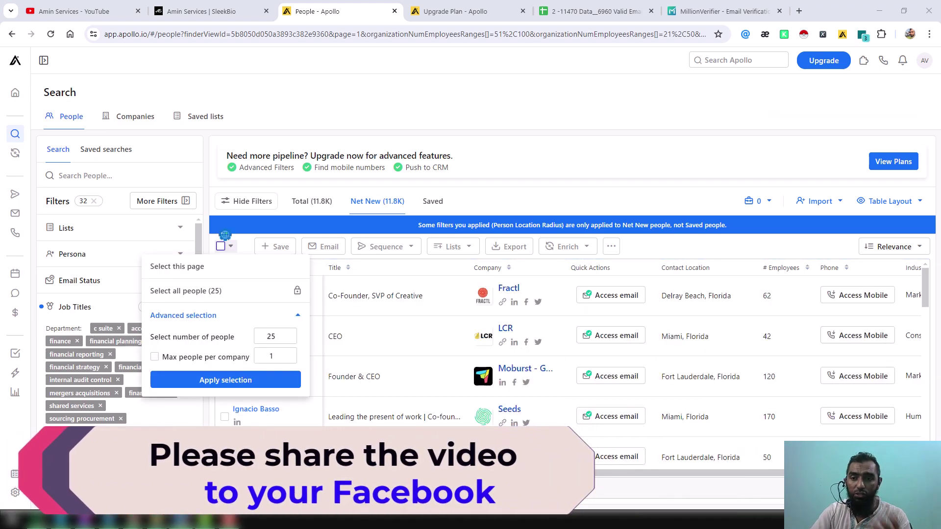
pyautogui.click(152, 260)
pyautogui.click(318, 246)
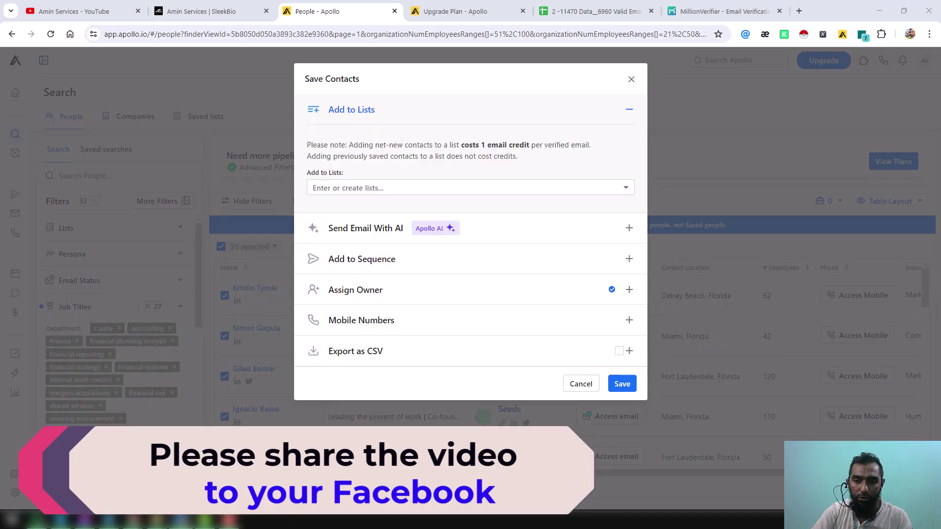
pyautogui.press('Return')
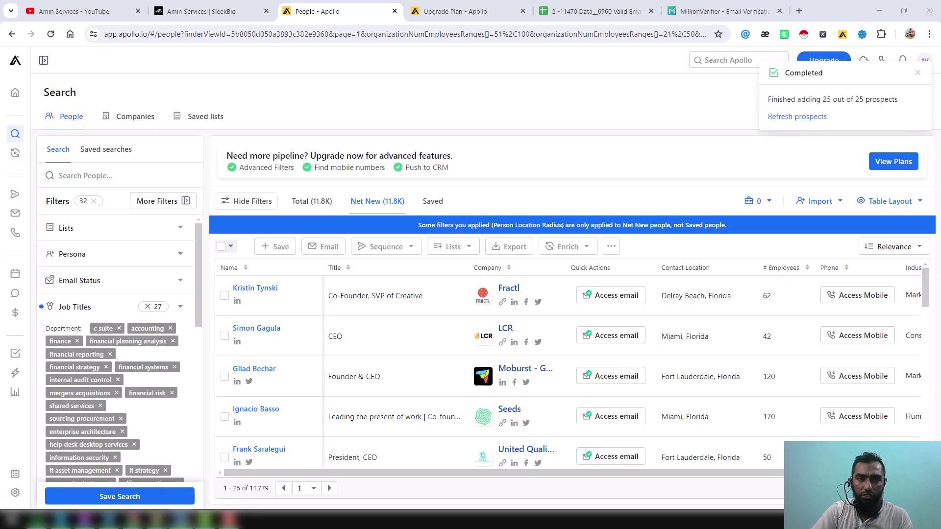
pyautogui.click(798, 117)
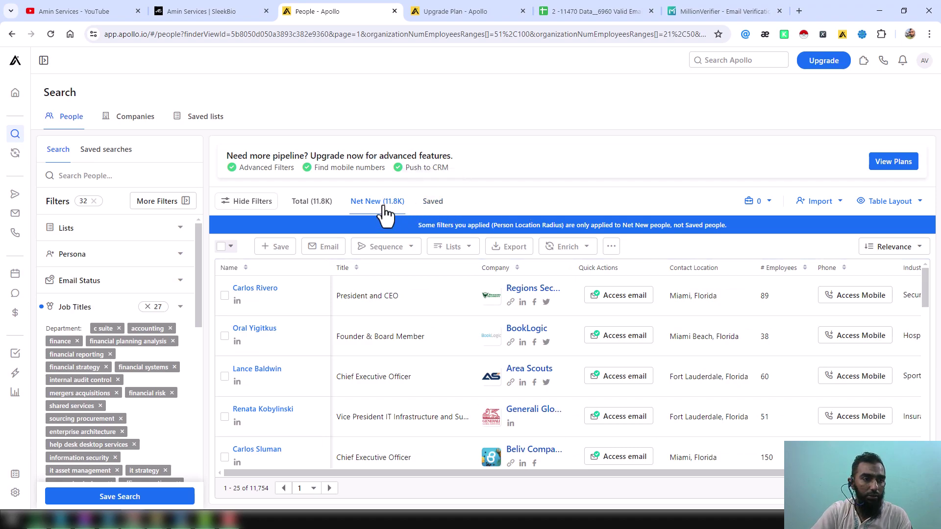
# - Save all 25 Net New people on the current page to a new list named "test", and refresh the prospects
pyautogui.click(228, 246)
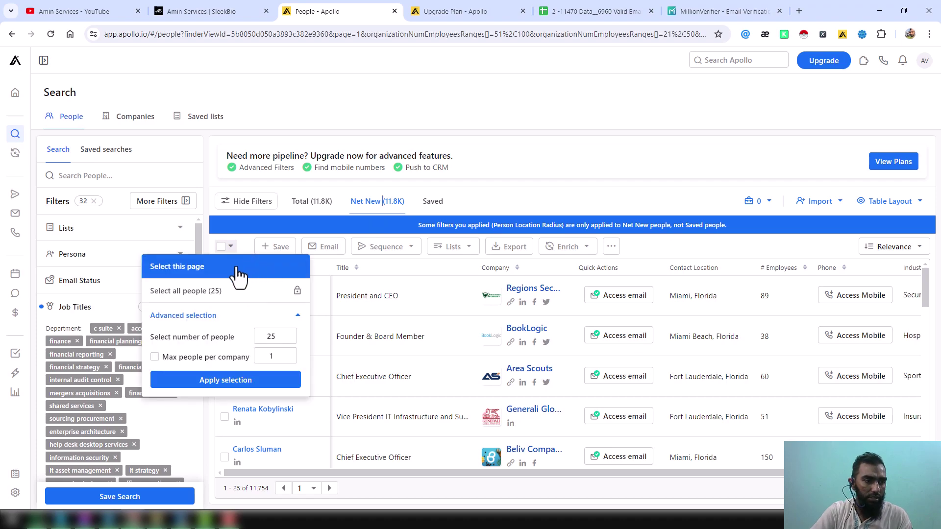
pyautogui.click(232, 269)
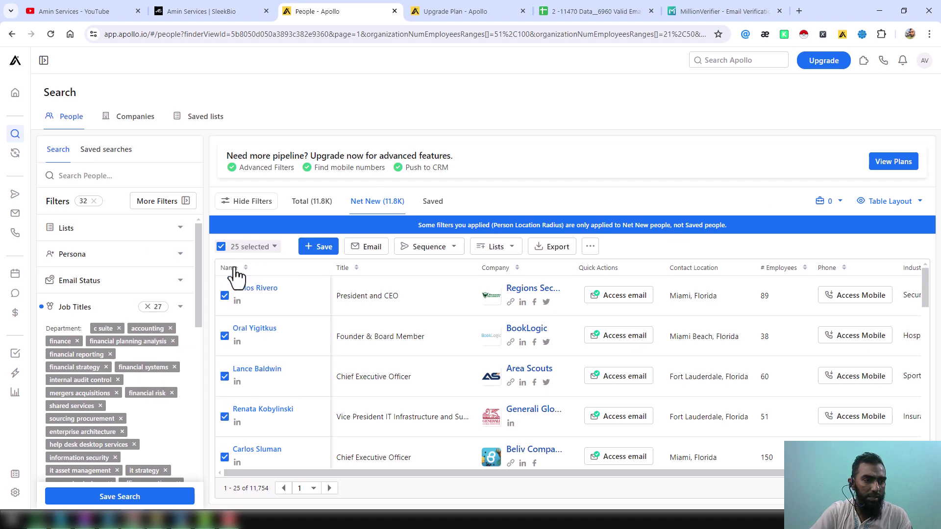
pyautogui.click(321, 249)
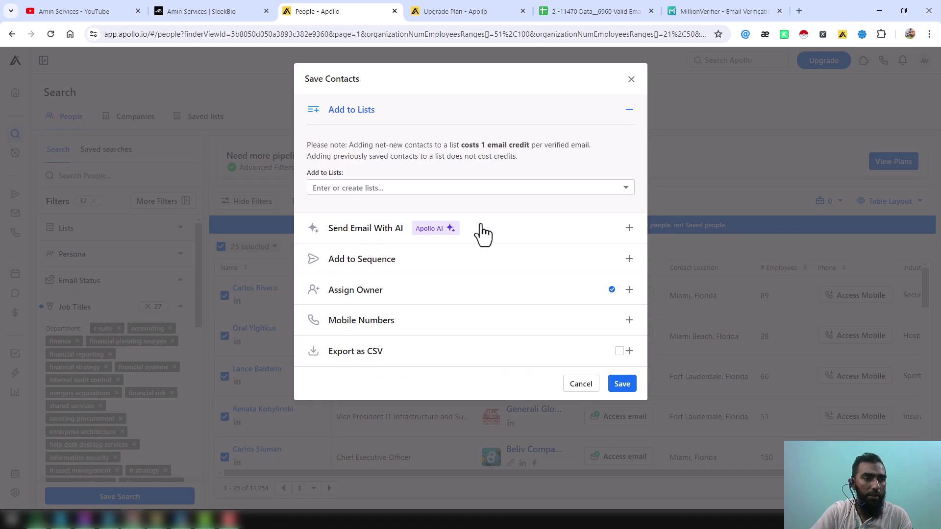
pyautogui.click(466, 187)
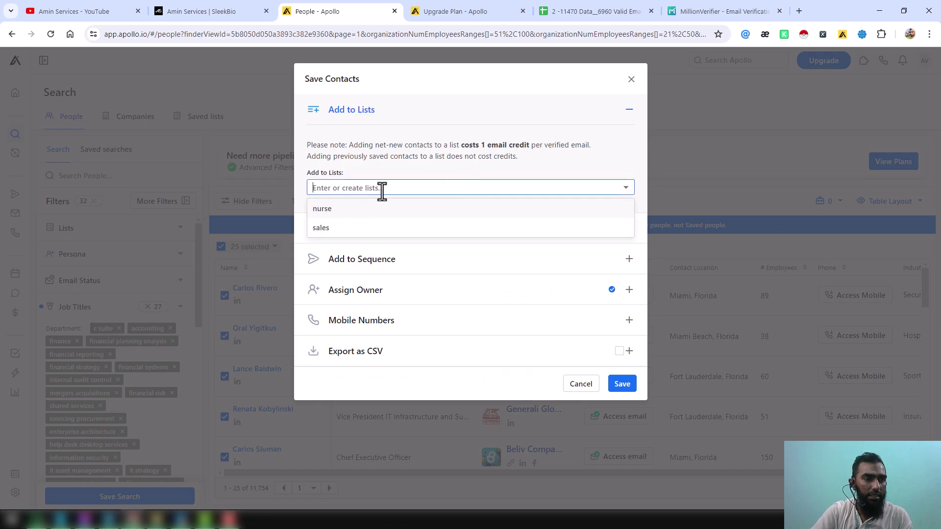
pyautogui.write('test')
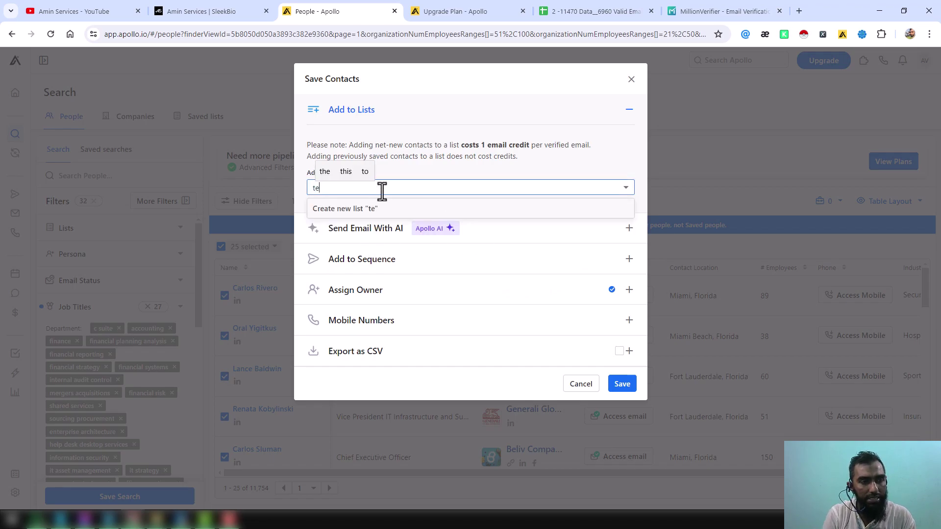
pyautogui.click(387, 209)
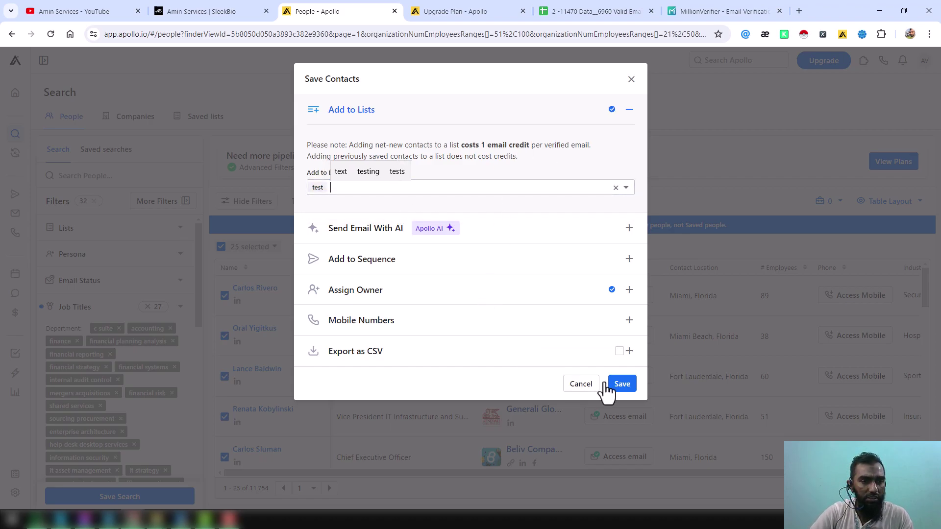
pyautogui.click(621, 385)
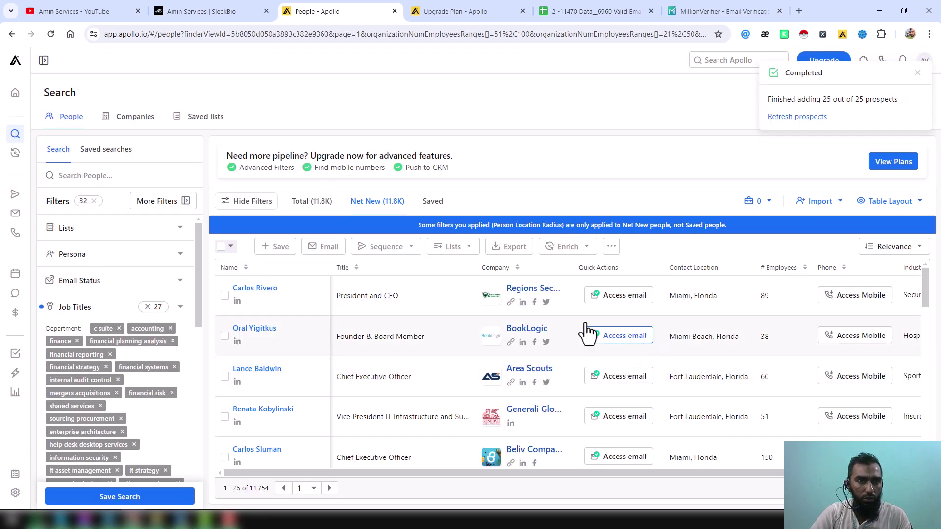
pyautogui.click(800, 117)
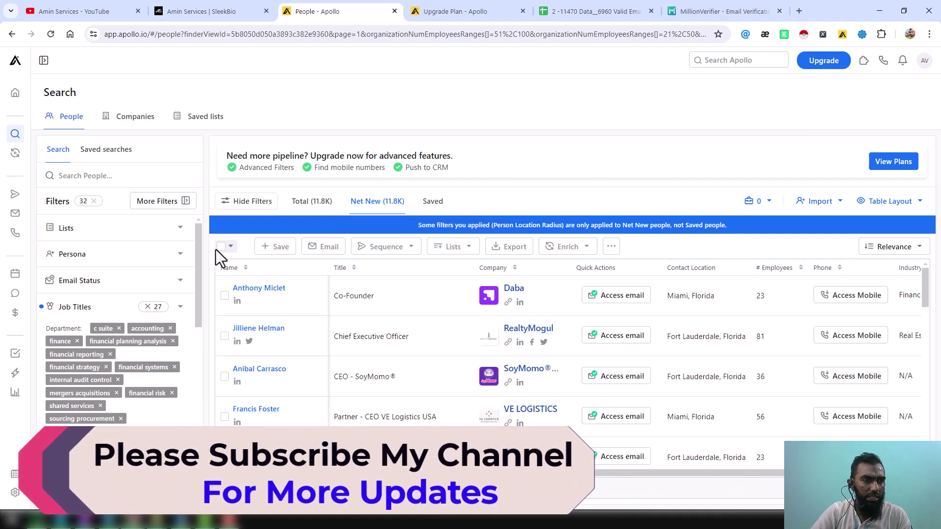
# - Save the next page of 25 Net New people with "test" as the list name, and refresh the prospects
pyautogui.click(223, 248)
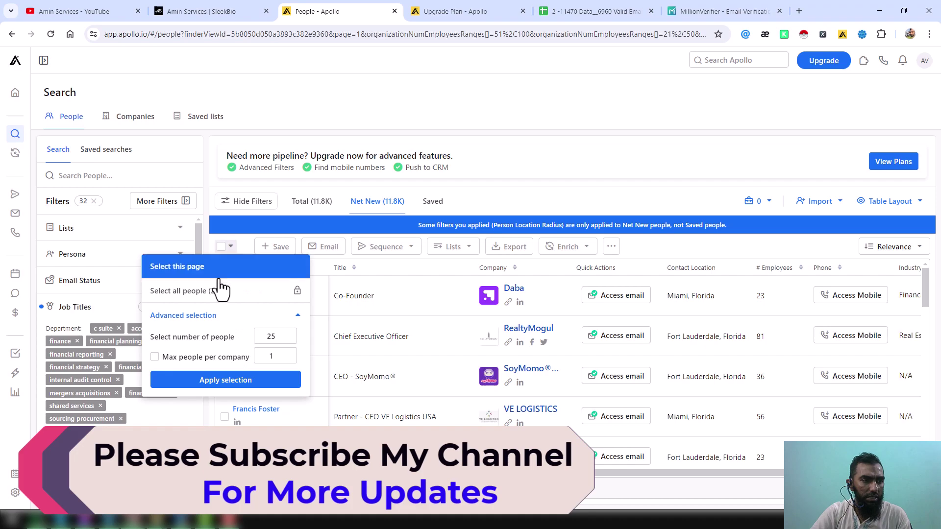
pyautogui.click(261, 281)
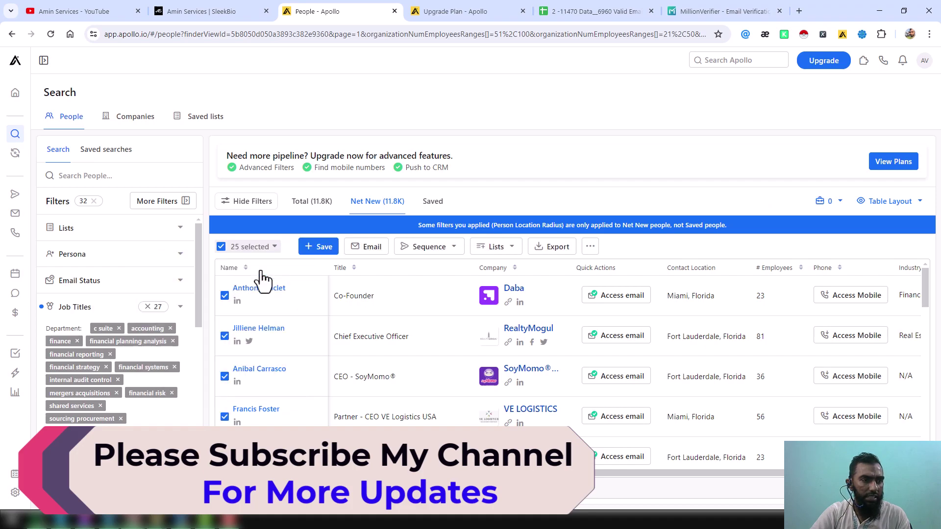
pyautogui.click(333, 254)
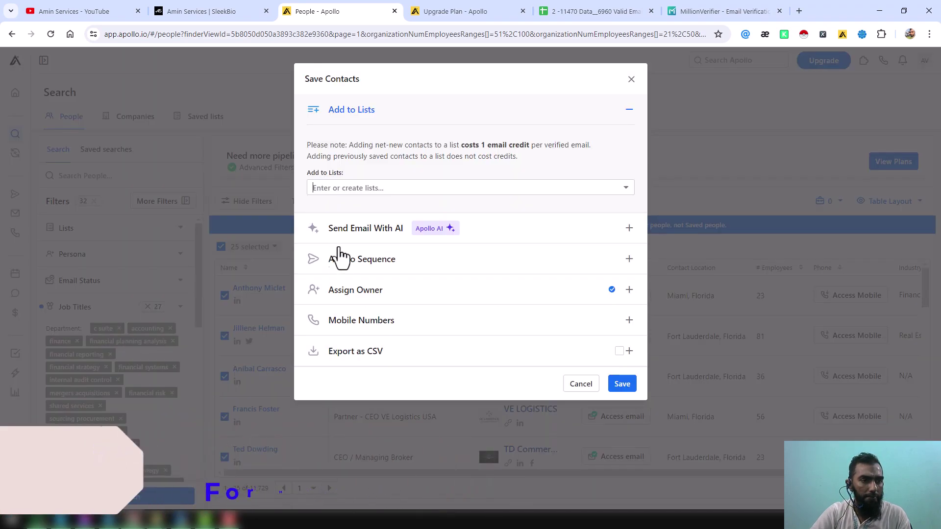
pyautogui.click(438, 188)
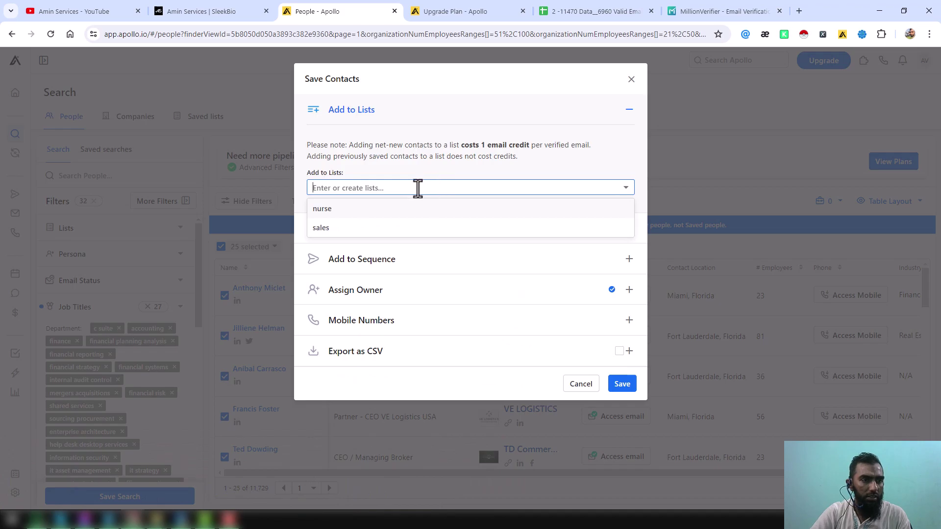
pyautogui.write('test')
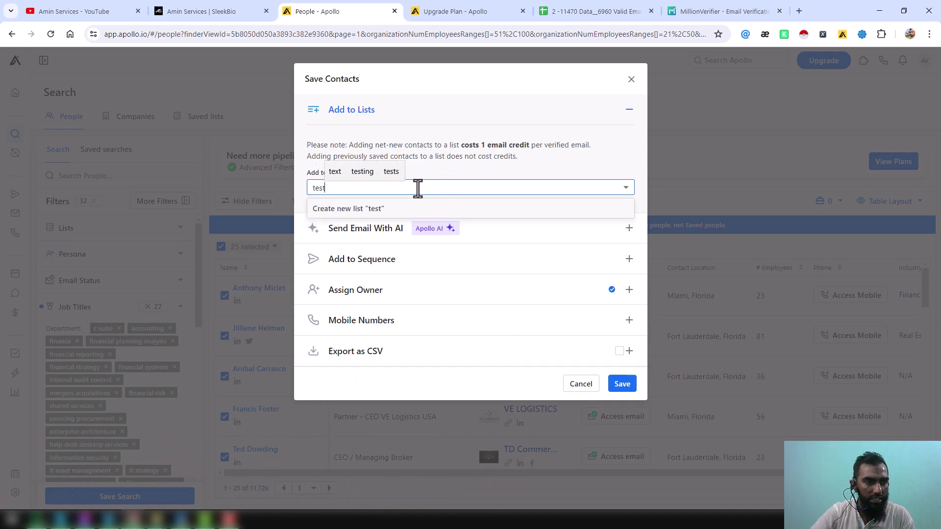
pyautogui.click(378, 209)
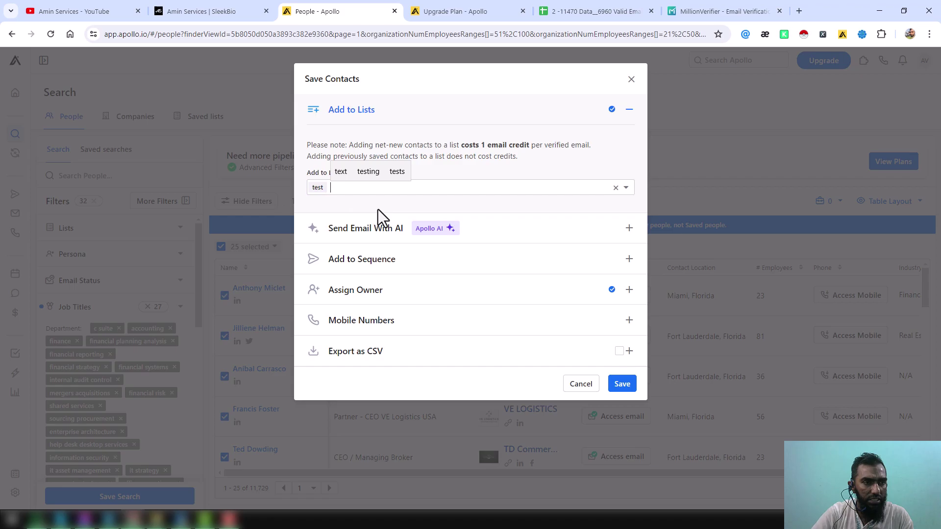
pyautogui.click(629, 386)
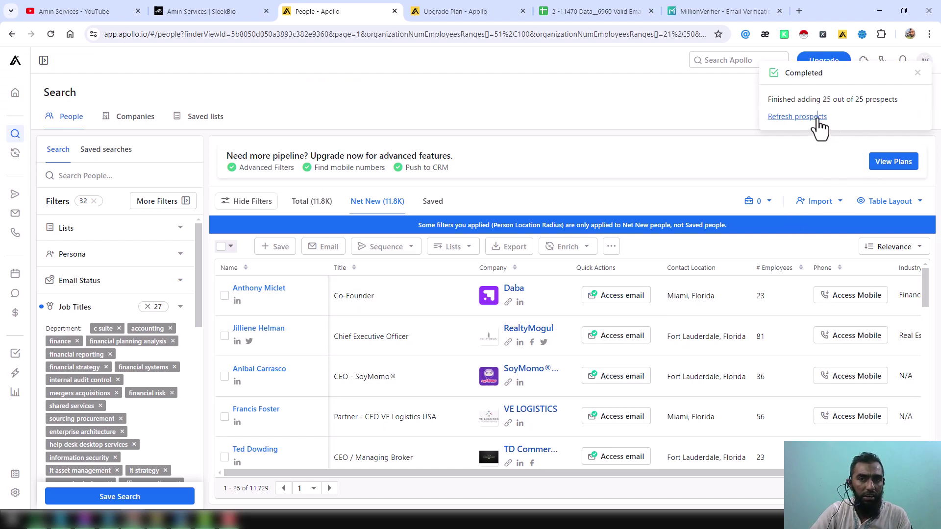
pyautogui.click(797, 117)
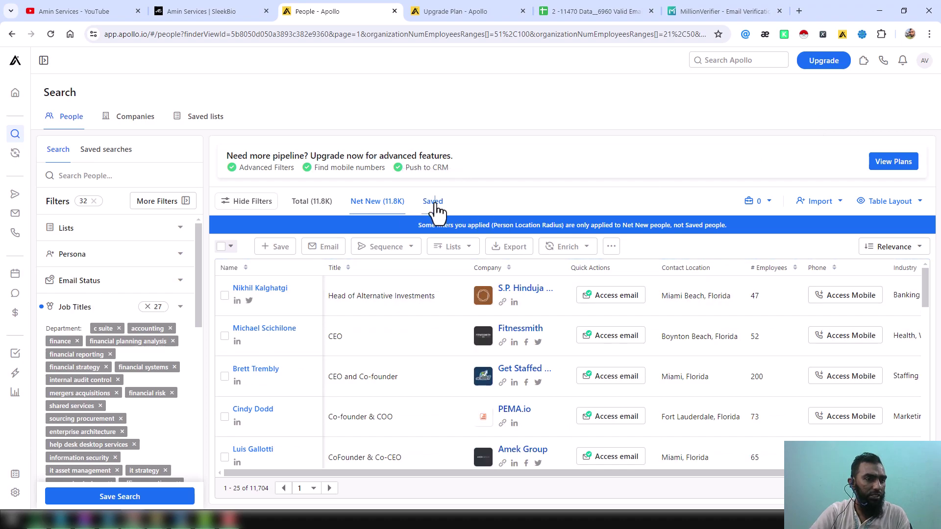
# - Check the saved people and the saved searches, and open the overview of saved people lists
pyautogui.click(434, 204)
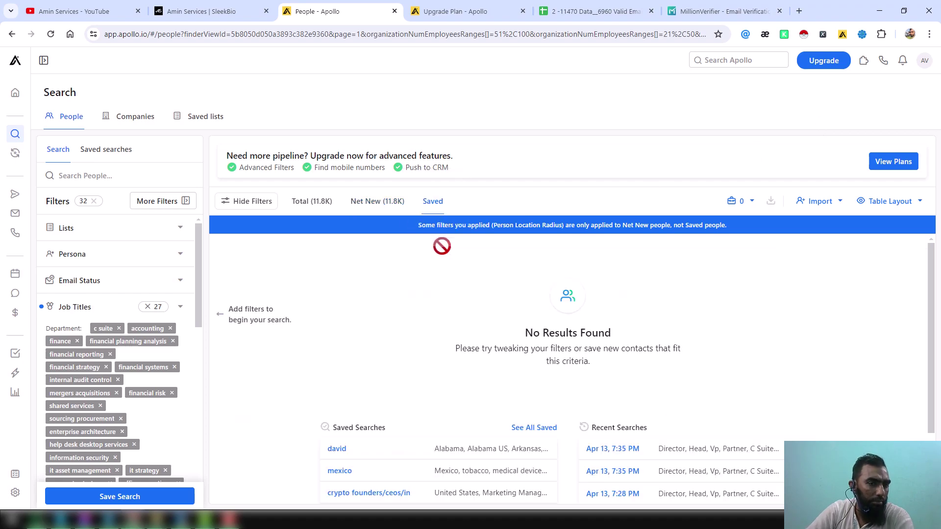
pyautogui.click(116, 155)
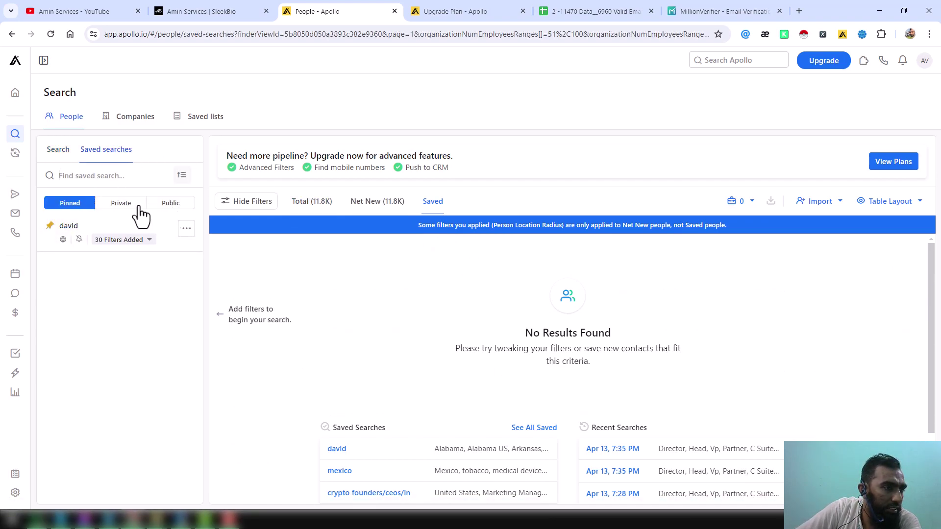
pyautogui.click(213, 126)
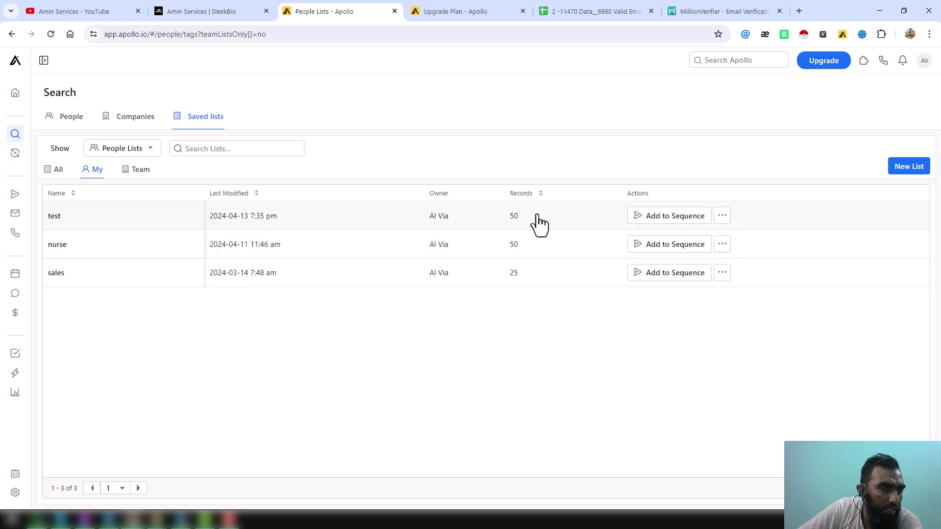
# - Open the "test" list, show its saved people and select all 50 of them
pyautogui.click(81, 218)
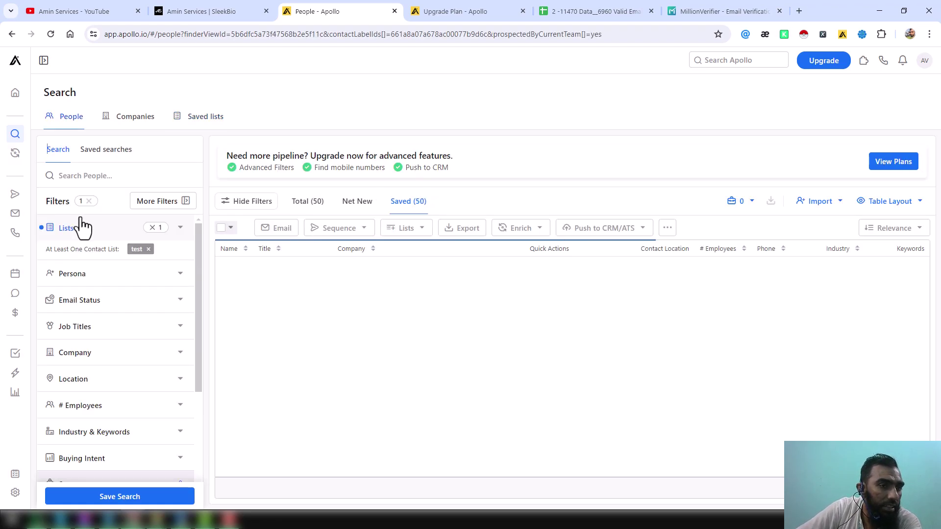
pyautogui.click(411, 208)
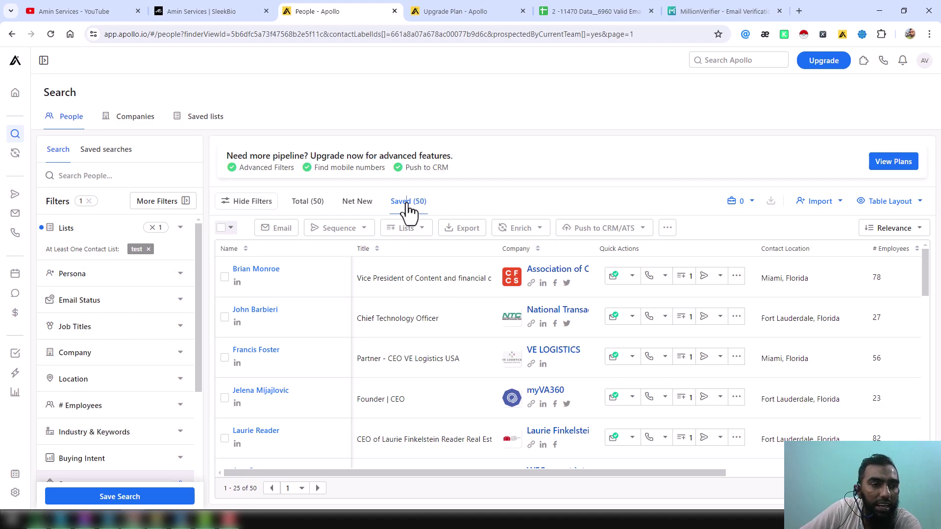
pyautogui.click(219, 228)
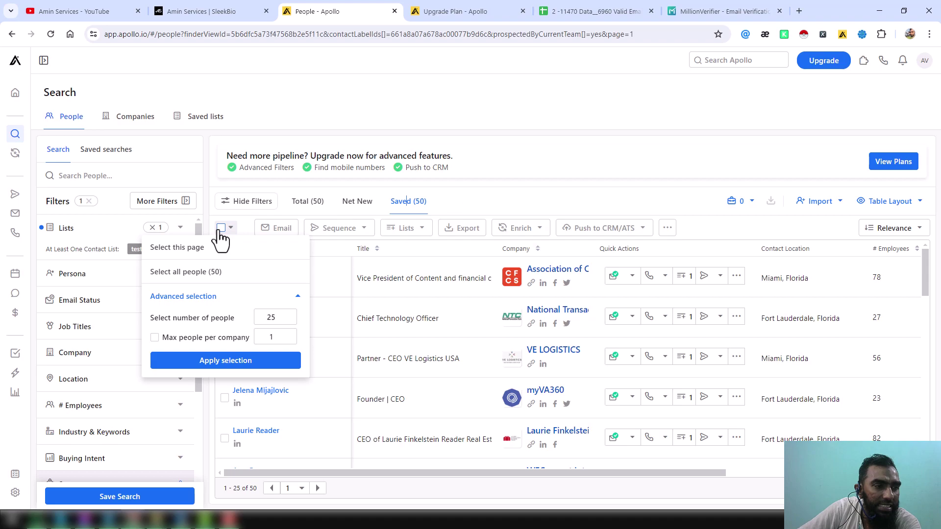
pyautogui.click(234, 273)
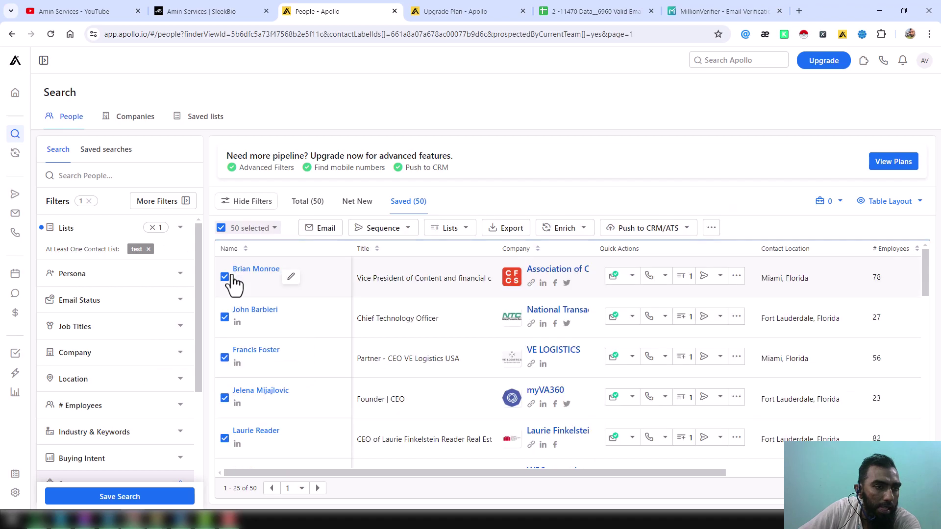
# - Open the CSV export options for the selected people, choose verified emails only, and close the dialog without exporting
pyautogui.click(517, 235)
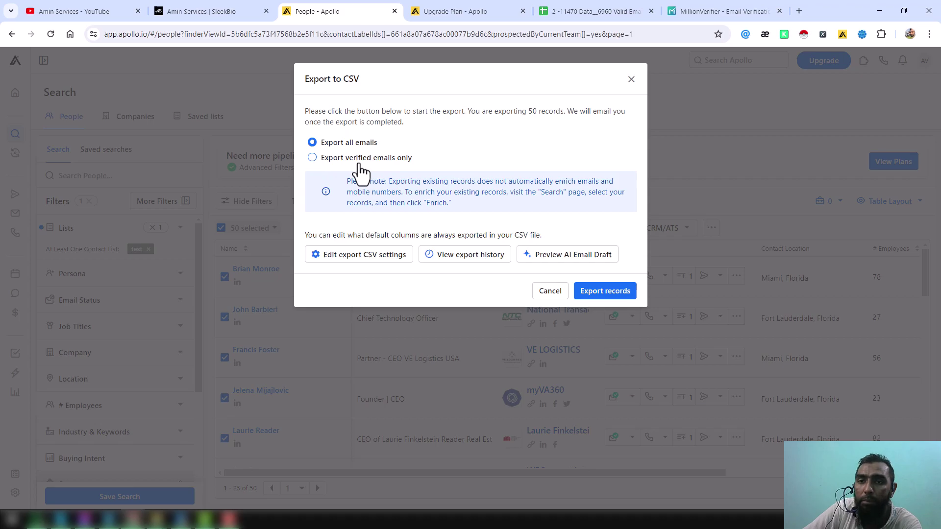
pyautogui.click(312, 158)
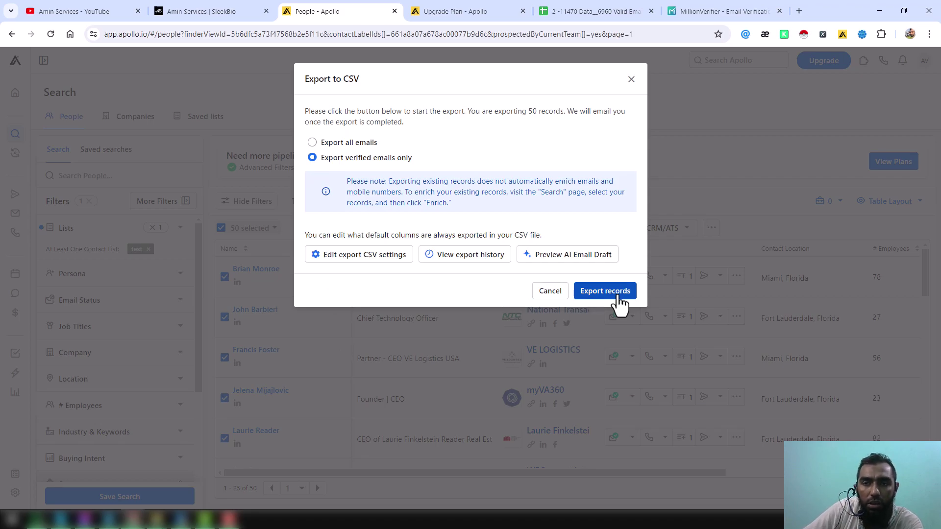
pyautogui.click(631, 79)
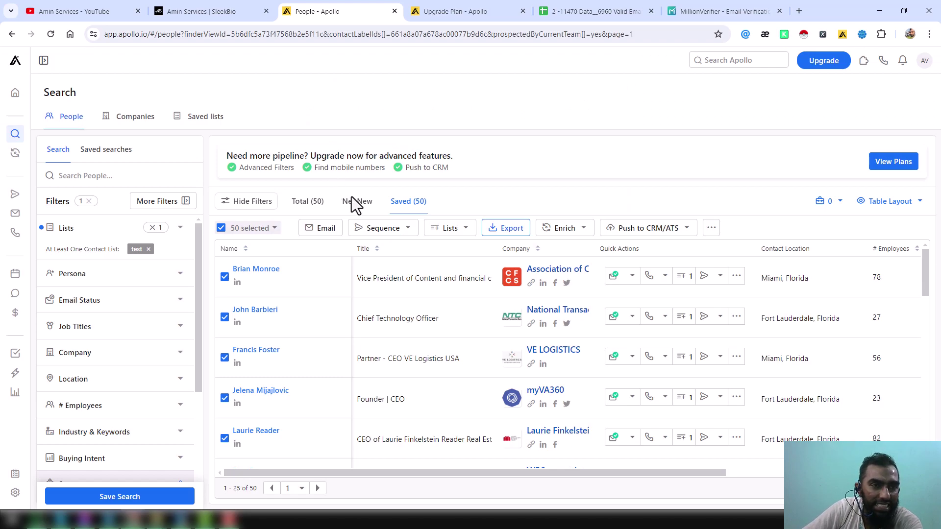
# - Switch to the "2 -11470 Data__6960 Valid Emails" spreadsheet in Google Sheets and examine its column headers and Email column
pyautogui.click(563, 11)
pyautogui.moveTo(445, 128); pyautogui.dragTo(353, 129)
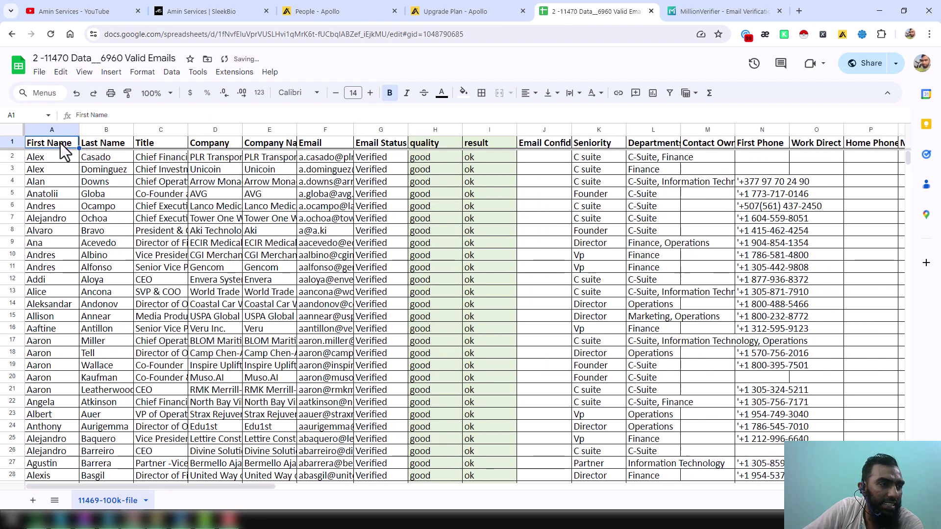
pyautogui.click(325, 127)
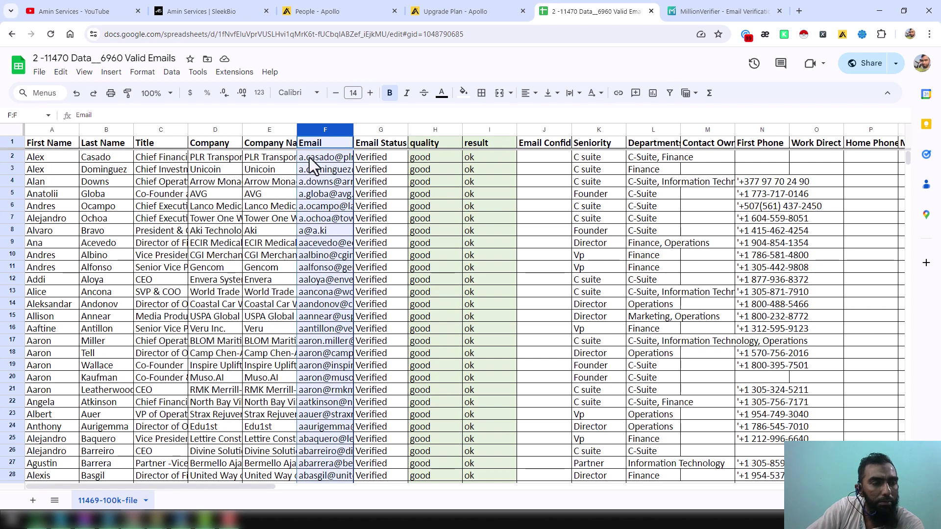
pyautogui.moveTo(312, 166)
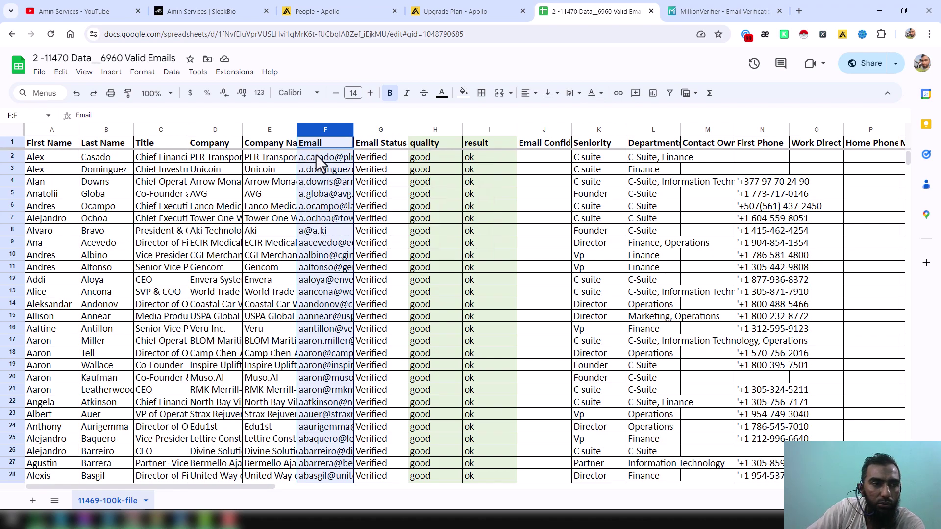
pyautogui.click(332, 158)
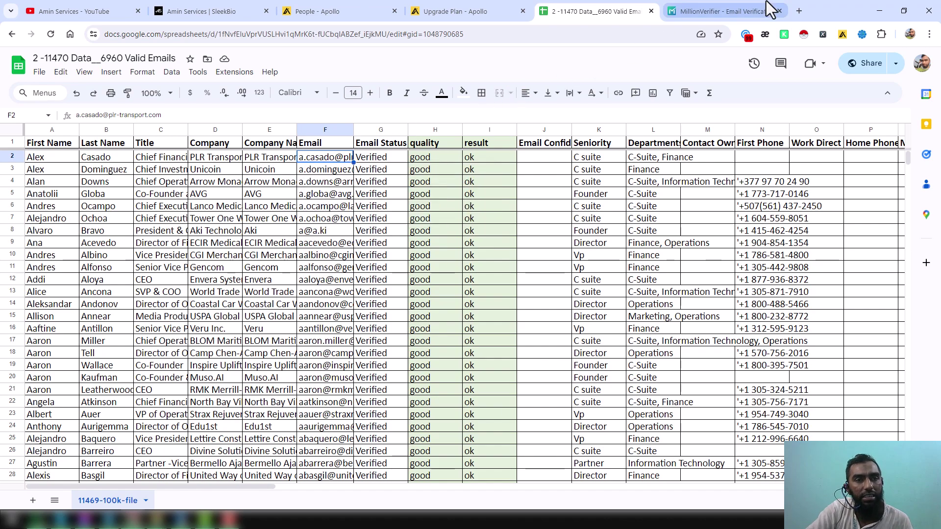
# - Switch to MillionVerifier and check the number of good emails in the results for email_list_20240413070621.csv
pyautogui.click(748, 11)
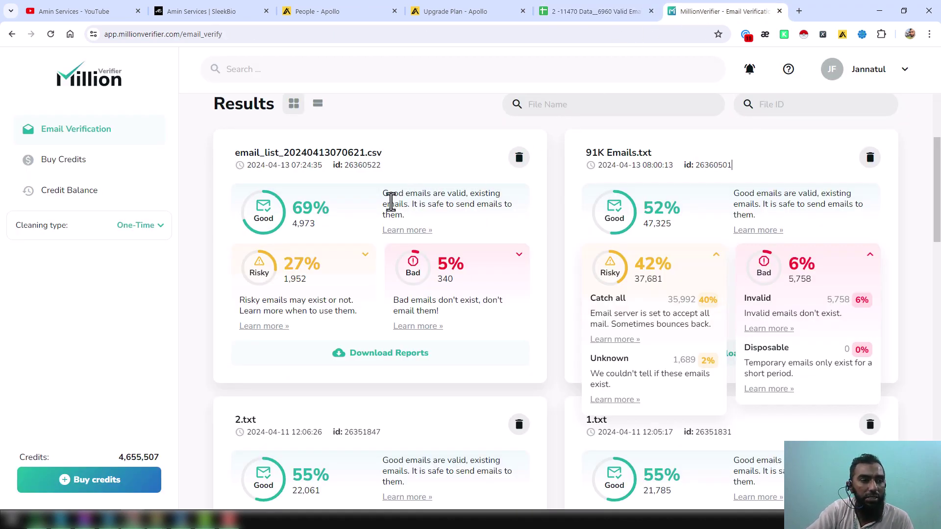
pyautogui.scroll(2, 316, 216)
pyautogui.scroll(-2, 343, 266)
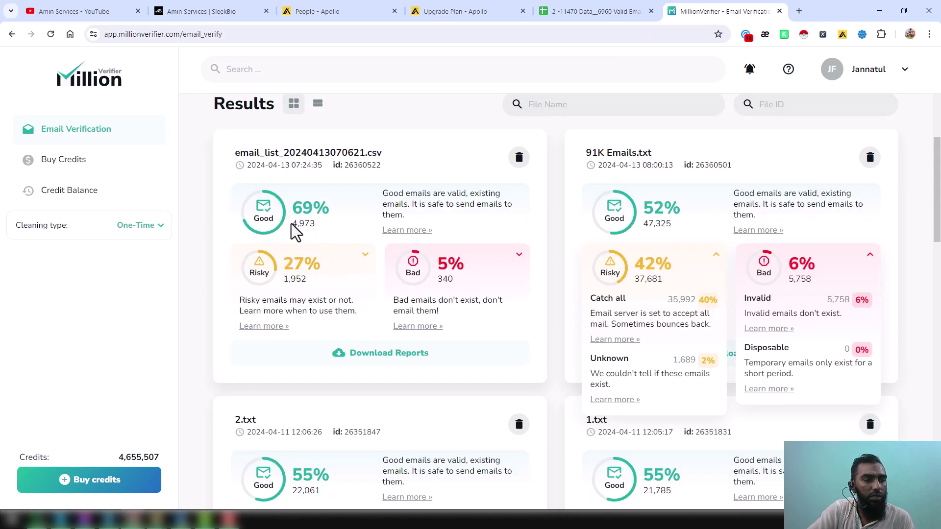
pyautogui.moveTo(292, 225); pyautogui.dragTo(313, 227)
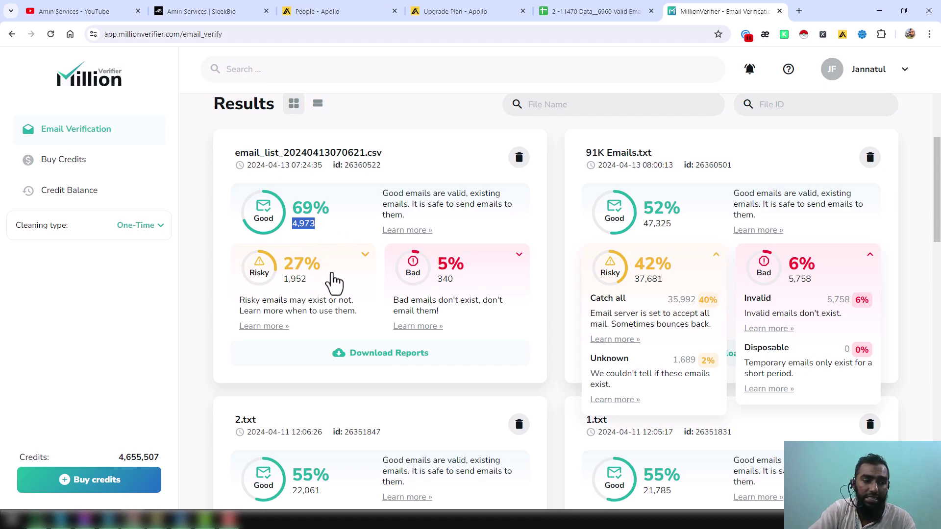
# - Expand the Risky and Bad breakdowns of email_list_20240413070621.csv and examine their categories
pyautogui.click(365, 259)
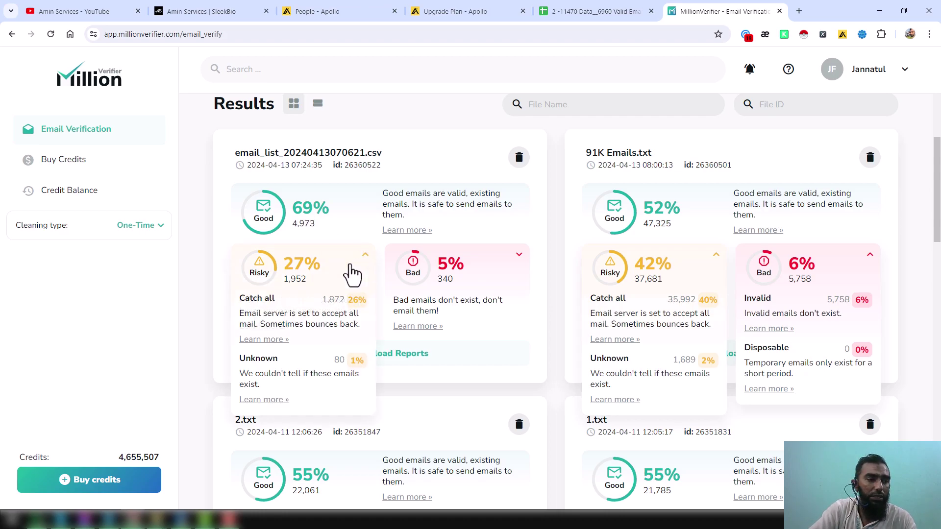
pyautogui.moveTo(239, 298); pyautogui.dragTo(348, 300)
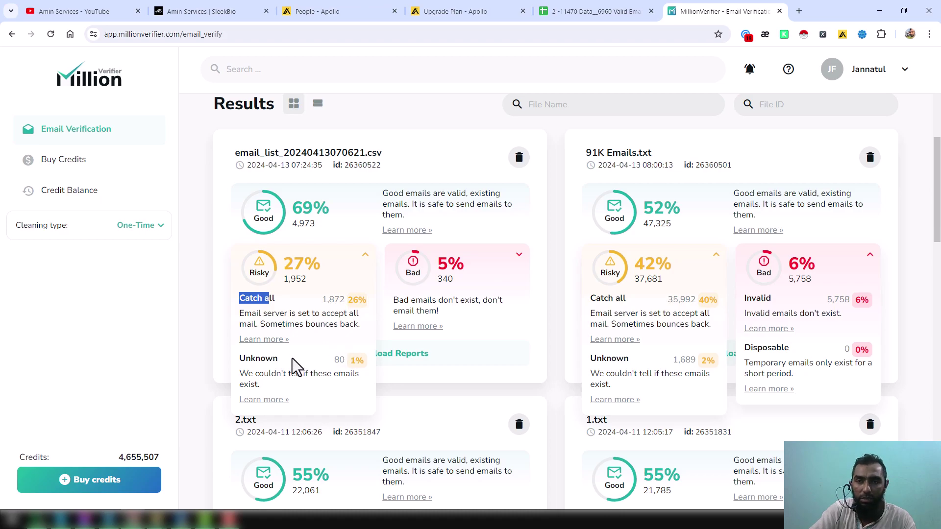
pyautogui.click(305, 350)
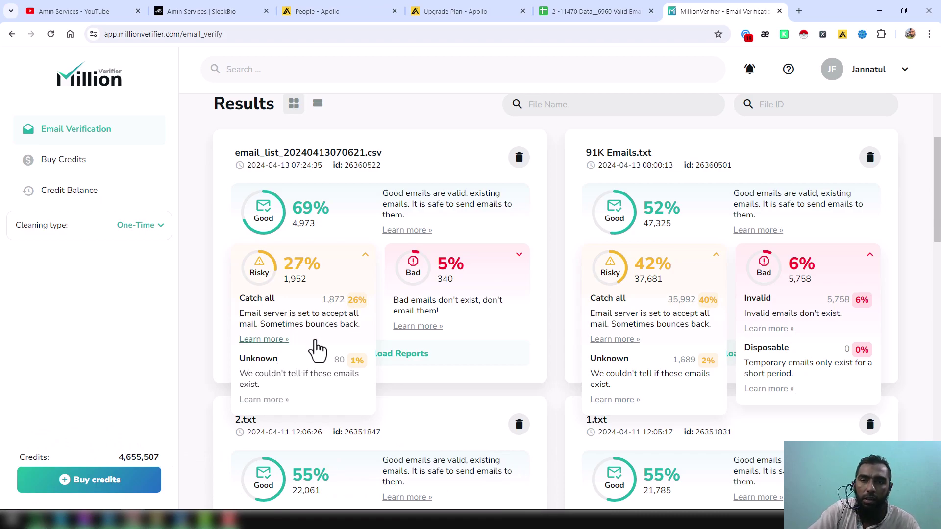
pyautogui.click(478, 273)
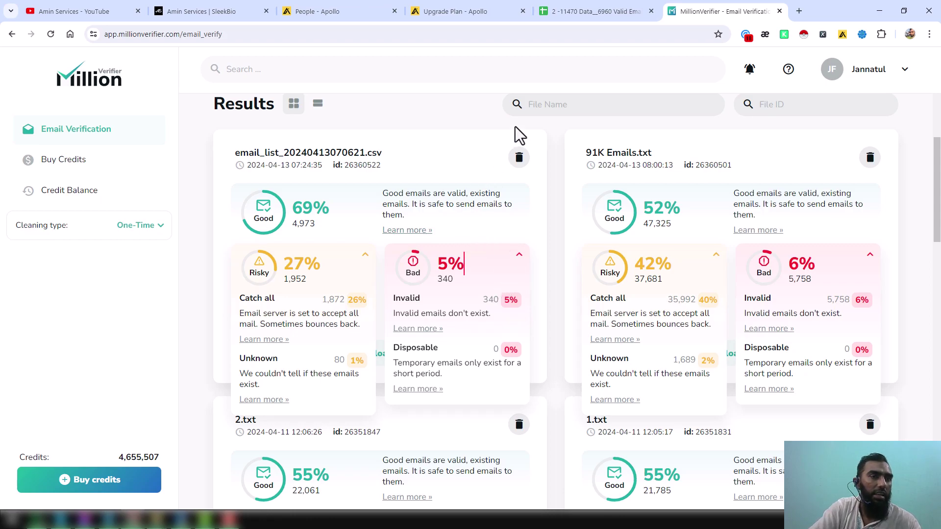
# - Switch back to the spreadsheet, jump to the last row before the blank separator, and examine the bad, invalid emails below it
pyautogui.click(593, 7)
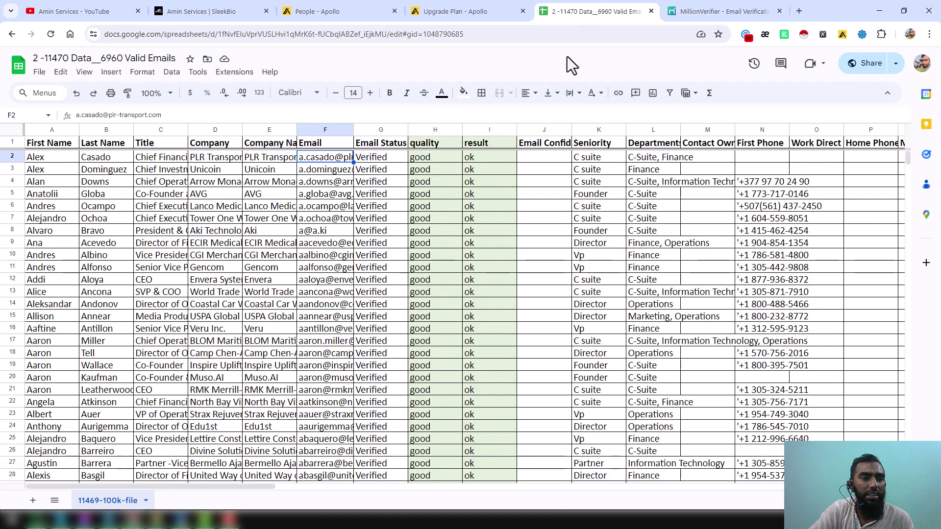
pyautogui.click(390, 185)
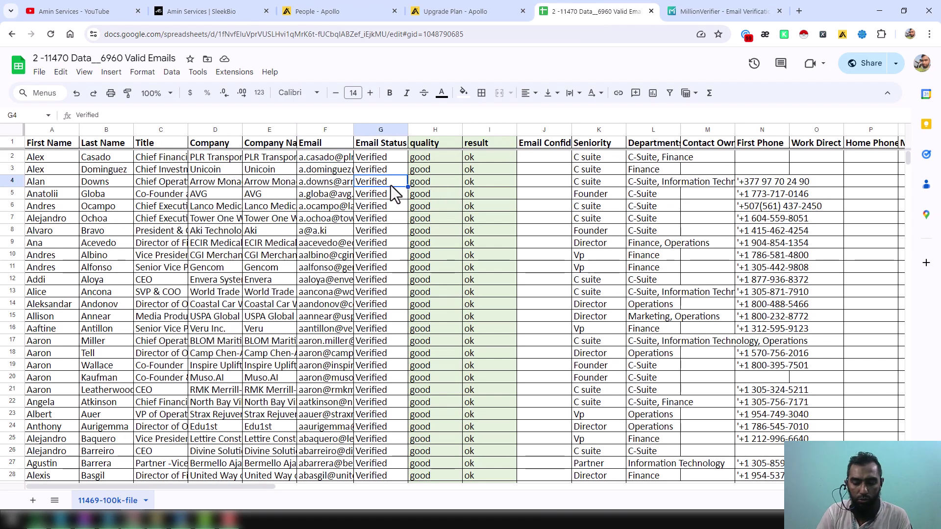
pyautogui.hotkey('ctrl', 'Down')
pyautogui.scroll(-5, 434, 252)
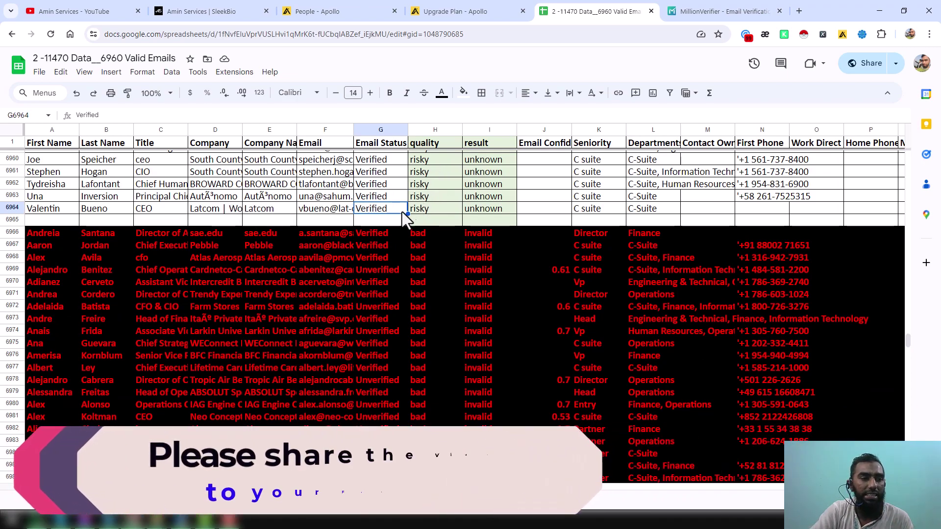
pyautogui.click(429, 229)
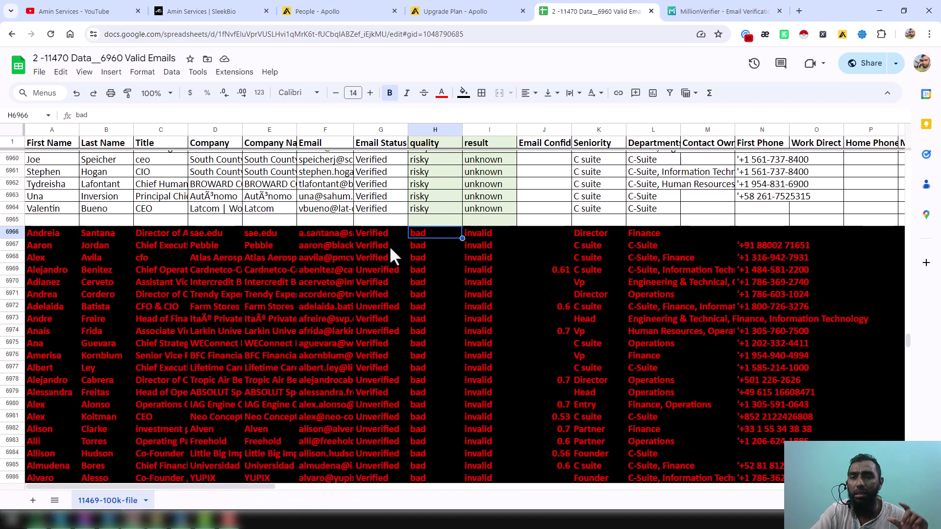
pyautogui.scroll(-13, 337, 259)
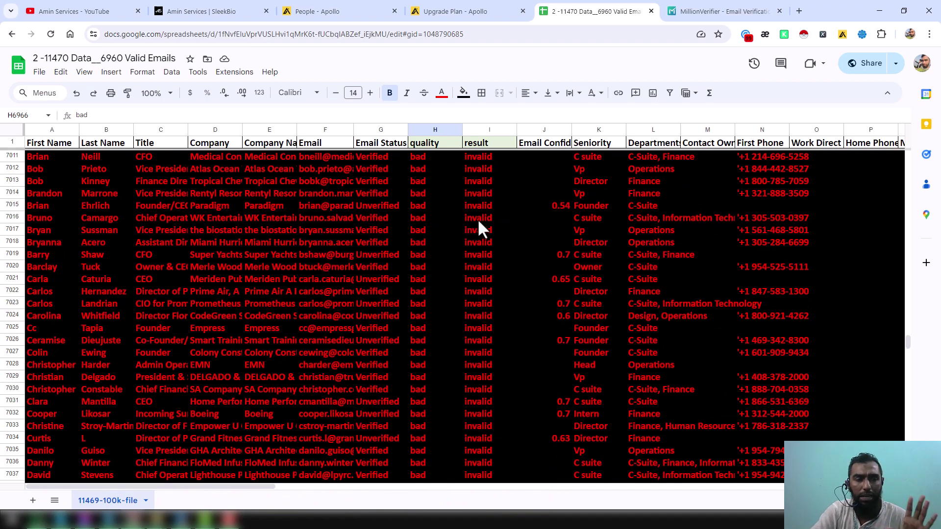
# - Revisit Apollo's saved people and the MillionVerifier results, and return to the Apollo people list
pyautogui.click(380, 11)
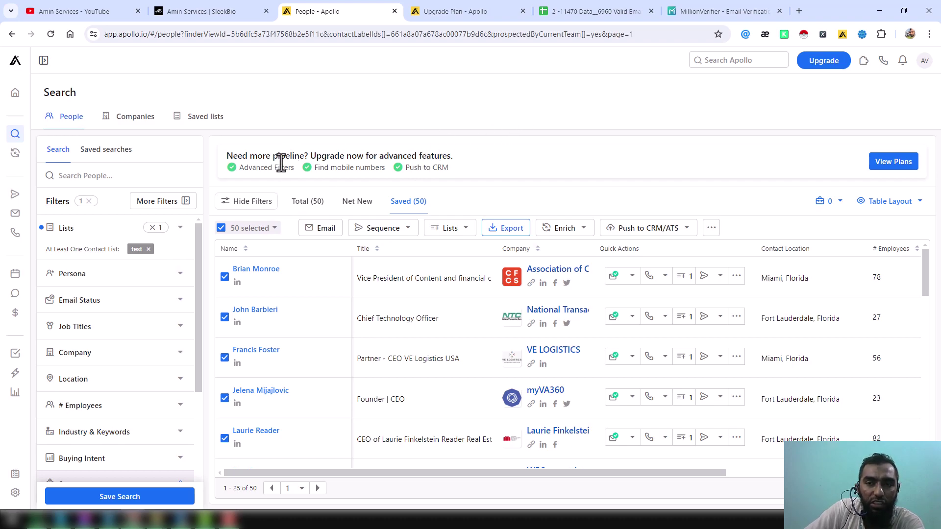
pyautogui.click(696, 10)
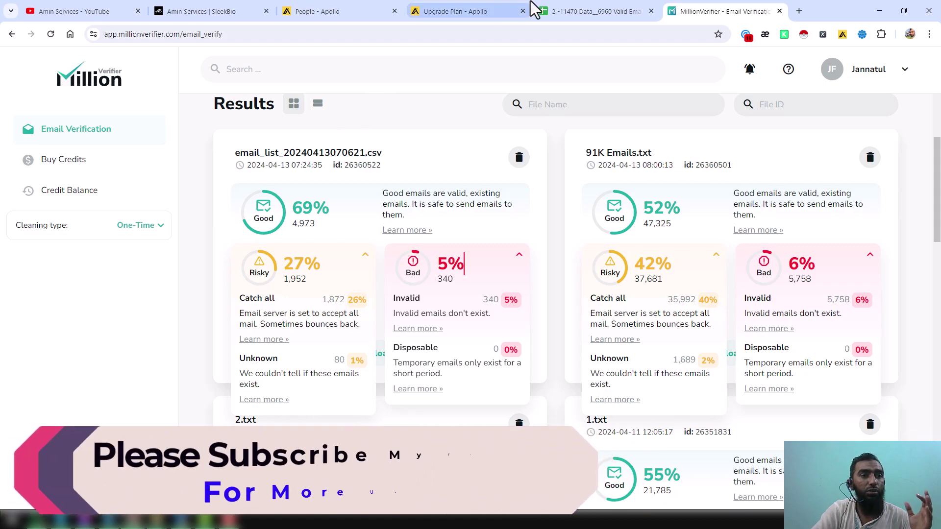
pyautogui.click(334, 7)
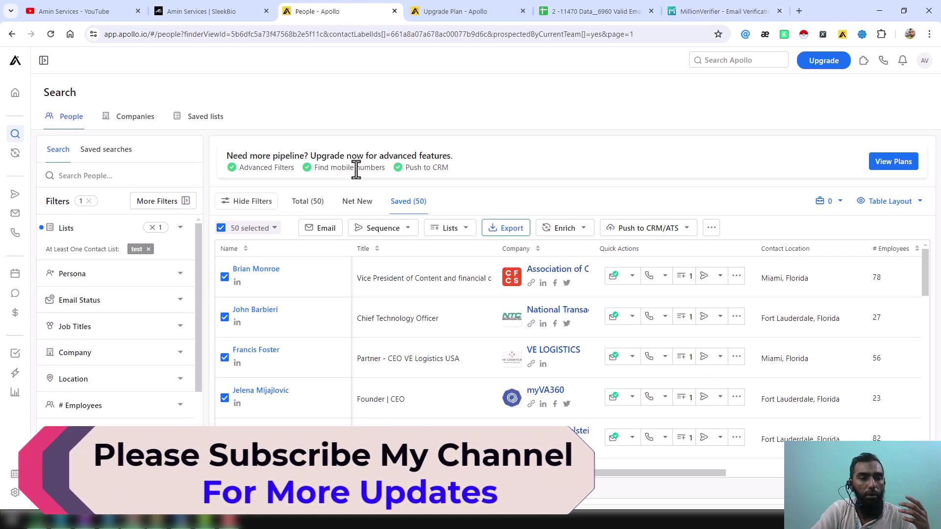